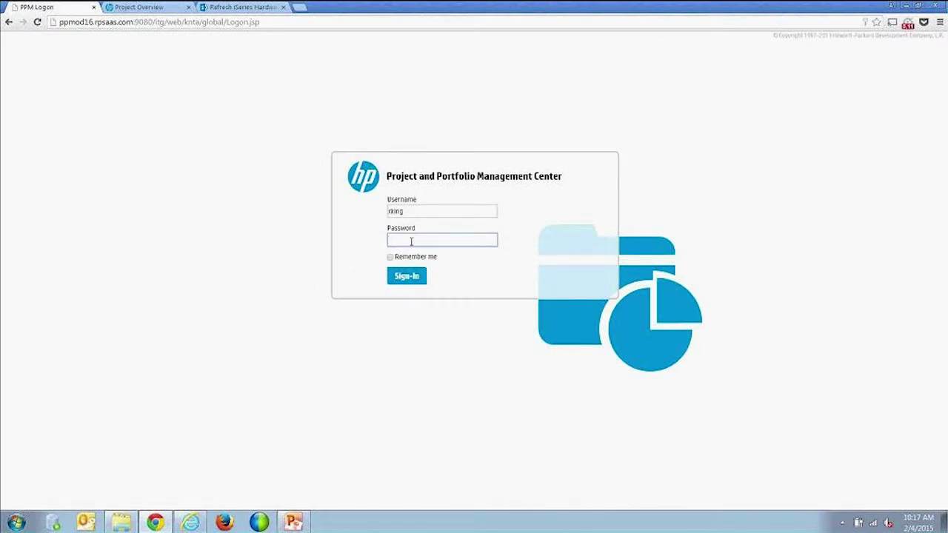
Sign in with the account password and bring up the Dashboard menu's list of dashboards
type("••••••••")
key("Return")
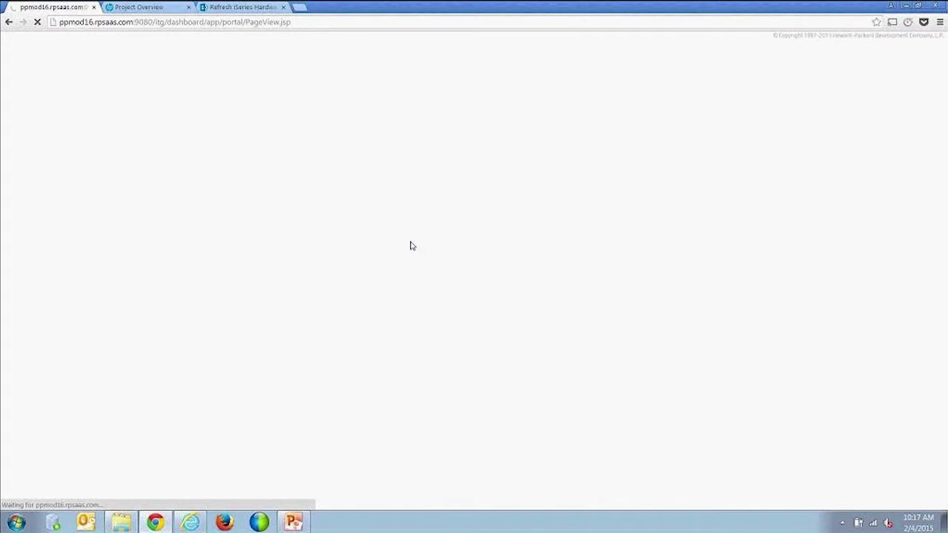
left_click(32, 63)
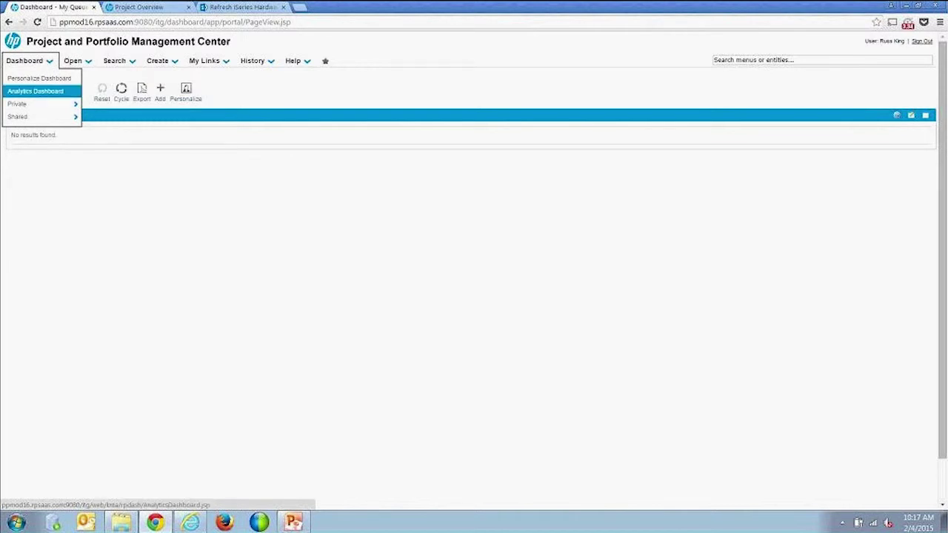
Open the Analytics Dashboard, go back to My Queue, then reopen the Analytics Dashboard
left_click(42, 93)
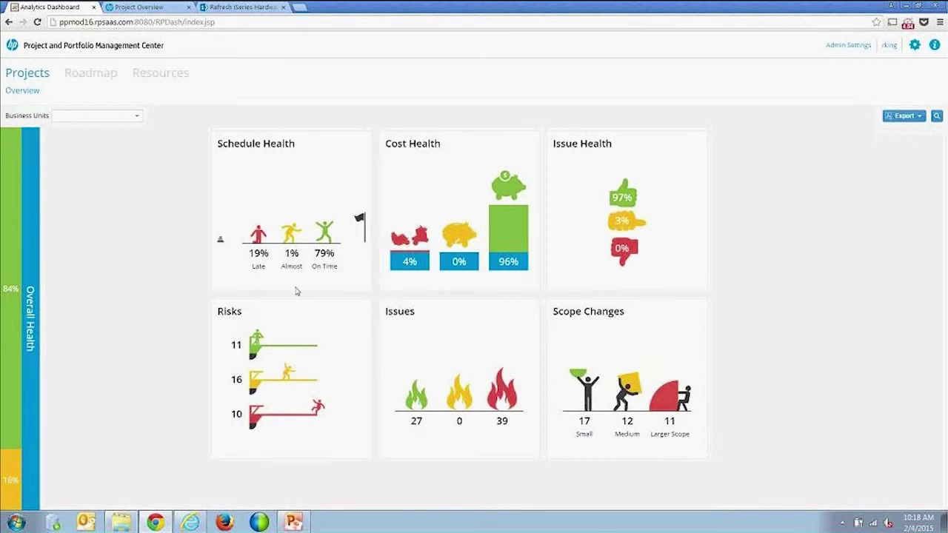
left_click(107, 46)
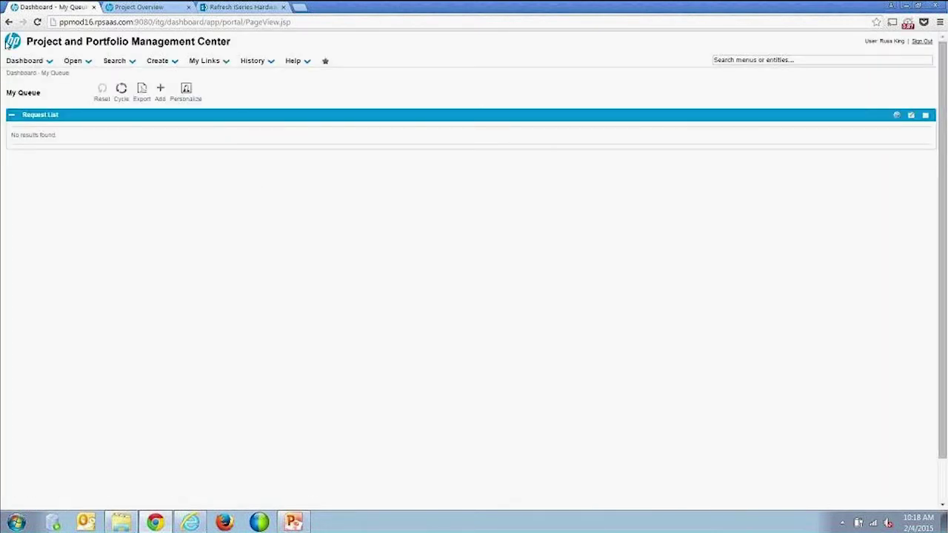
left_click(30, 63)
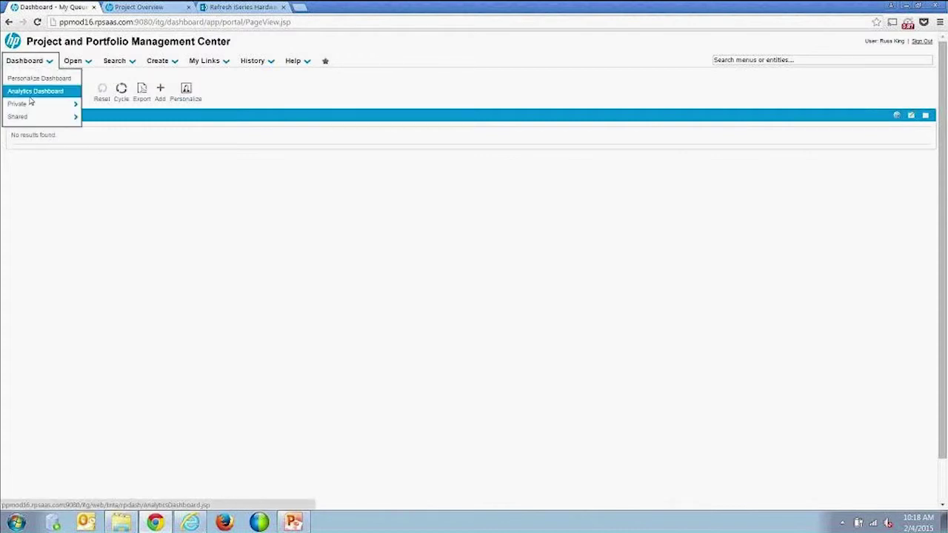
left_click(40, 91)
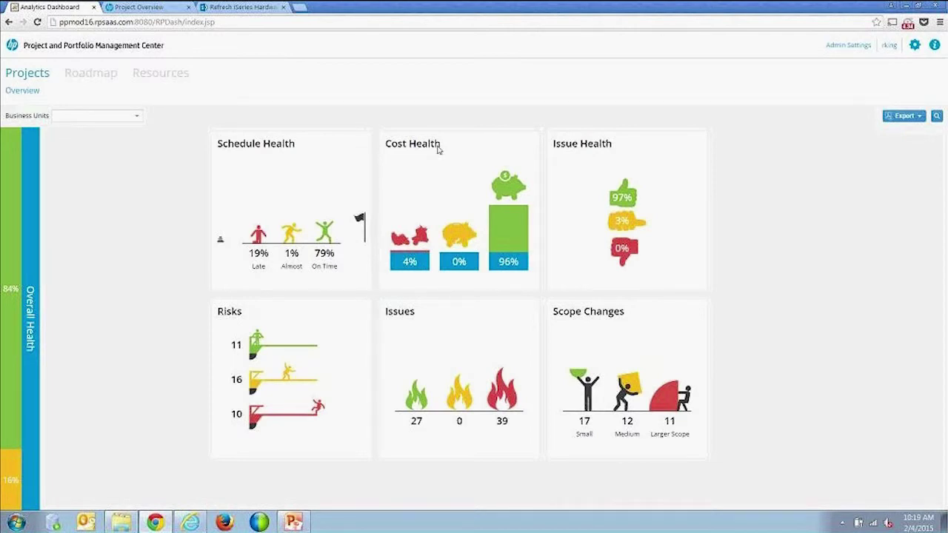
Filter the Projects overview to the Delivery business unit
left_click(139, 120)
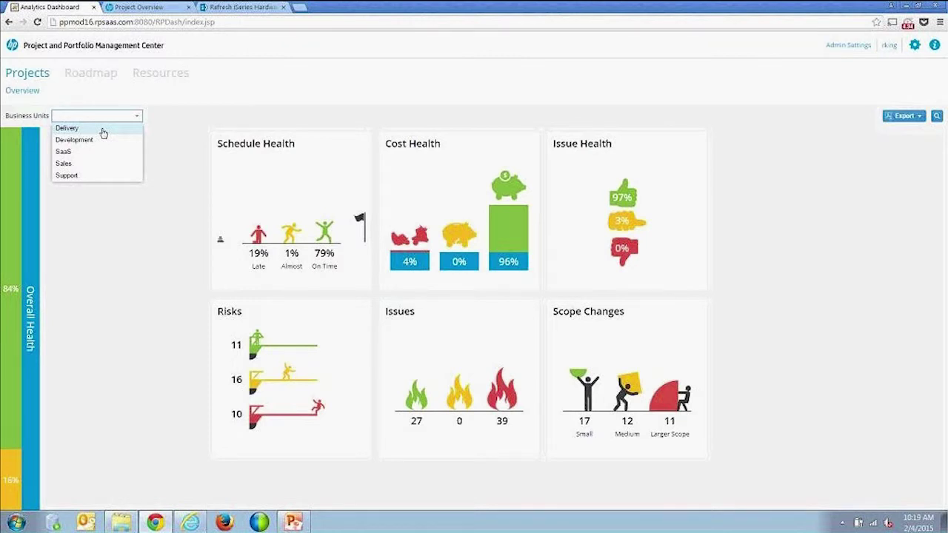
left_click(67, 129)
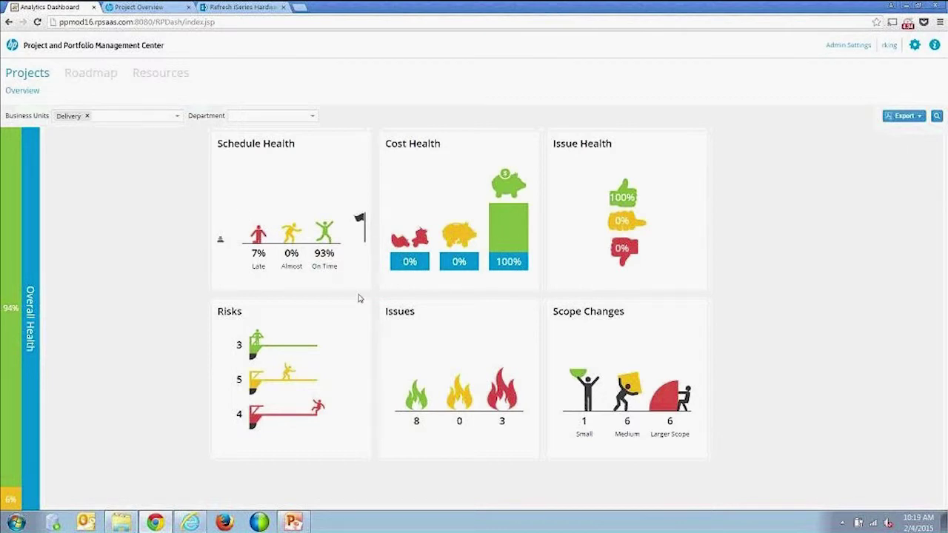
Open the Delivery projects table from the Schedule Health figure and reposition the popup
left_click(259, 246)
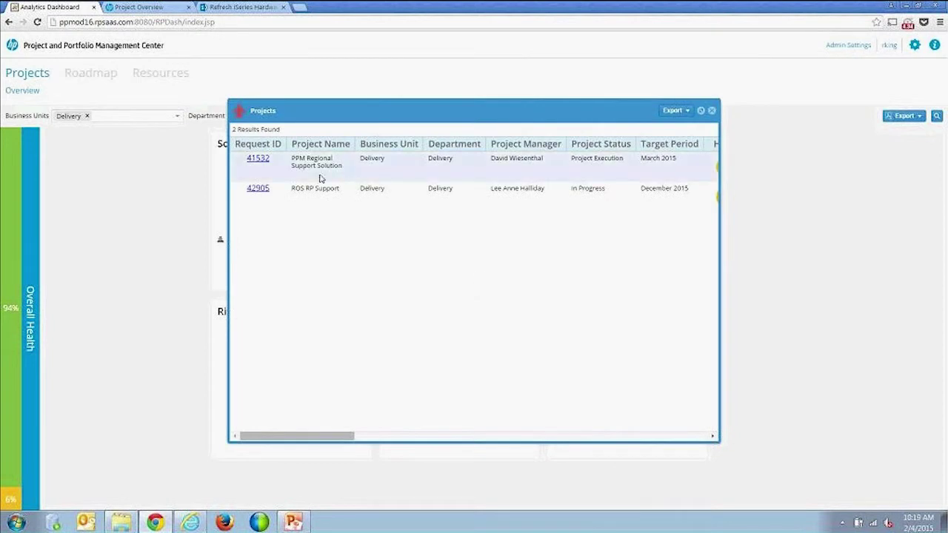
left_click_drag(283, 112, 265, 102)
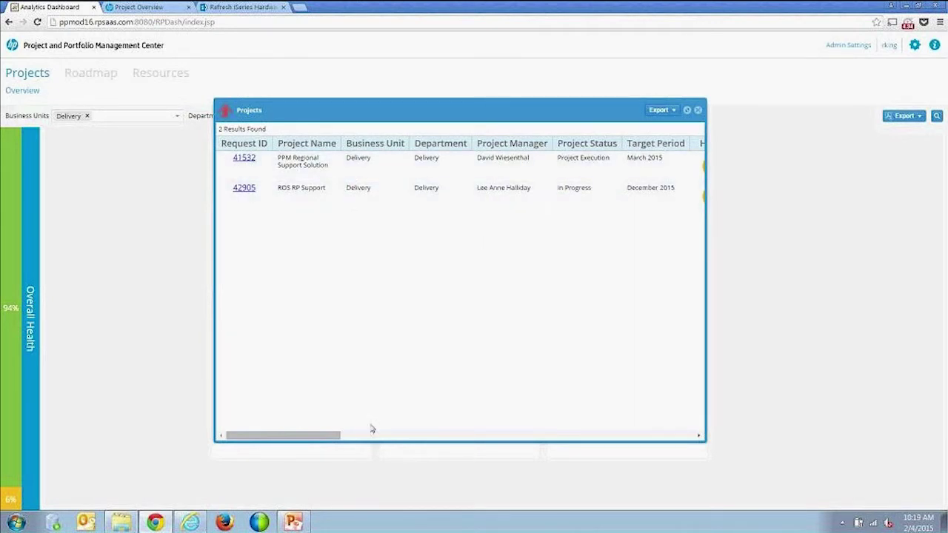
mouse_move(328, 437)
left_mouse_down()
mouse_move(416, 437)
mouse_move(363, 438)
mouse_move(307, 303)
left_mouse_up()
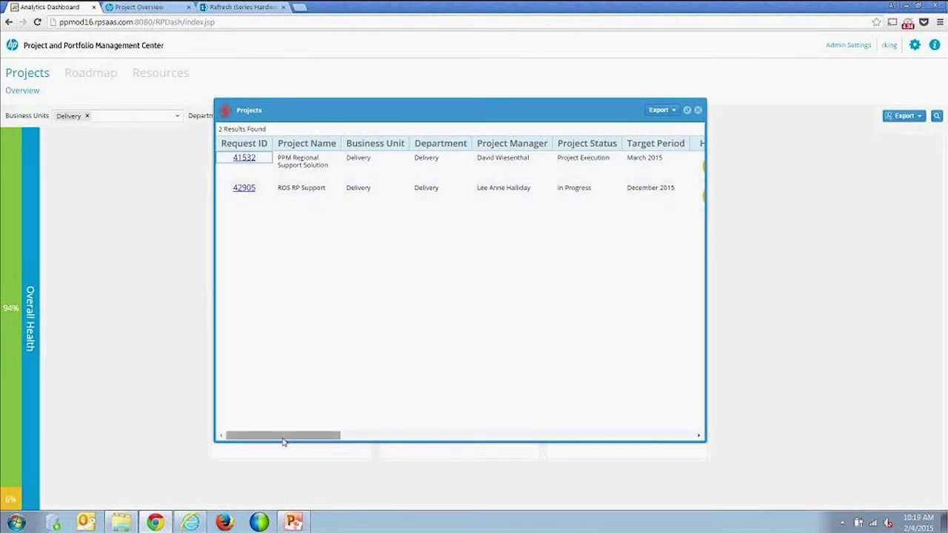
left_click(357, 147)
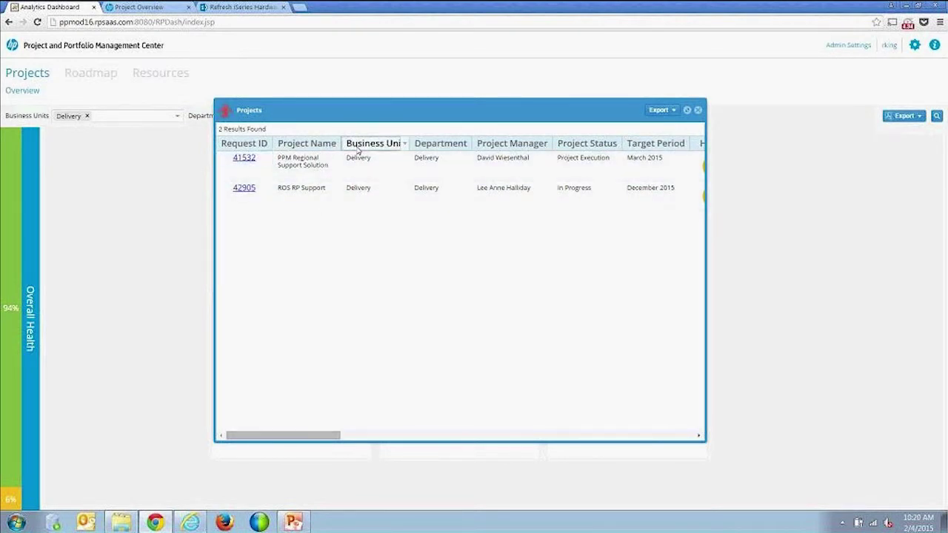
Sort the two Delivery projects by Project Name and export the table to Excel
left_click(318, 145)
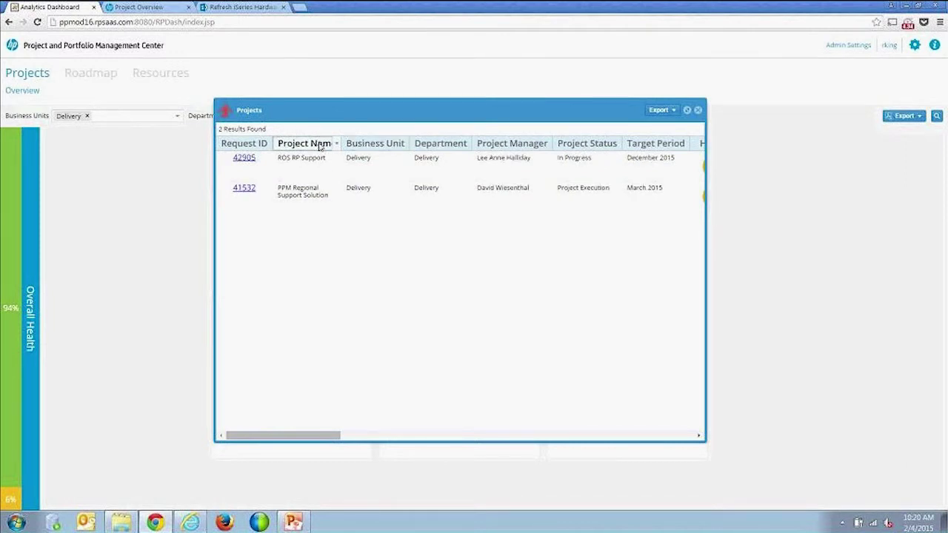
left_click(336, 143)
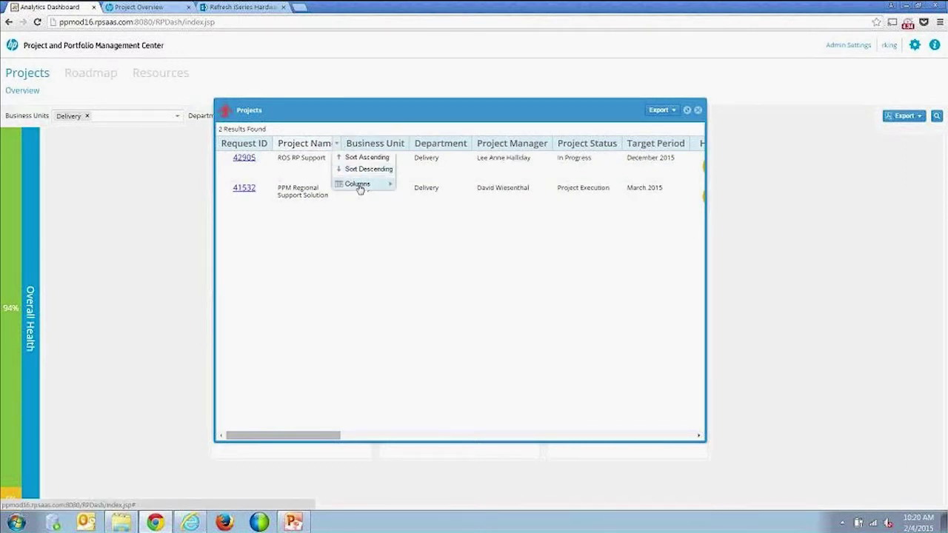
mouse_move(360, 186)
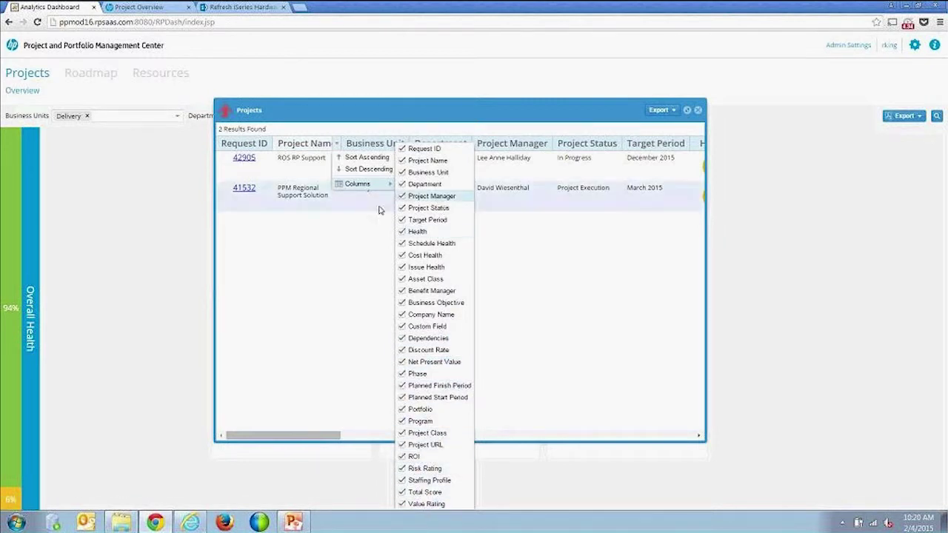
left_click(353, 279)
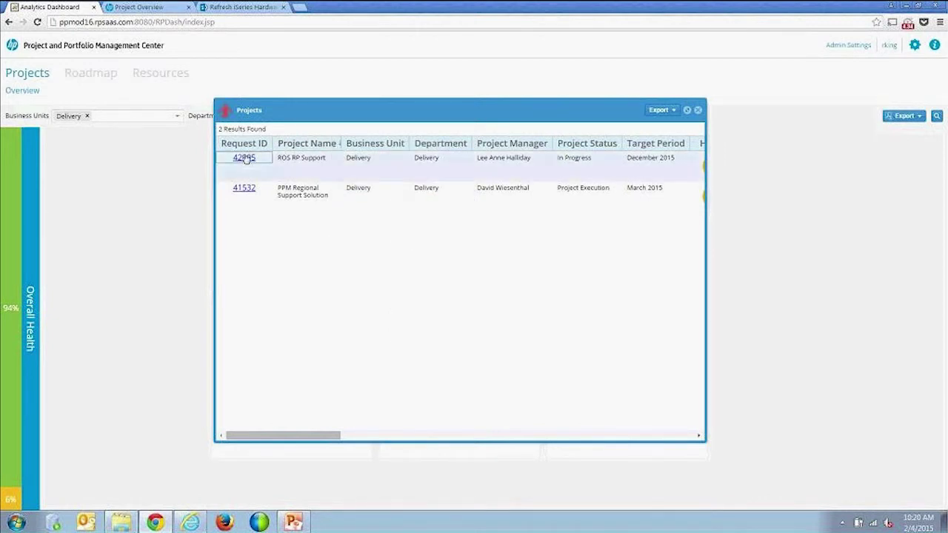
left_click_drag(328, 439, 272, 149)
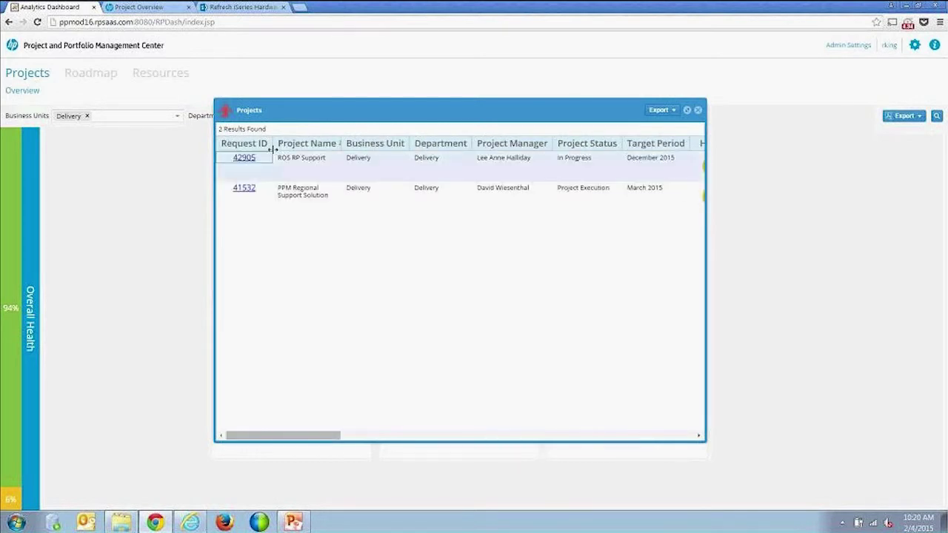
left_click(677, 111)
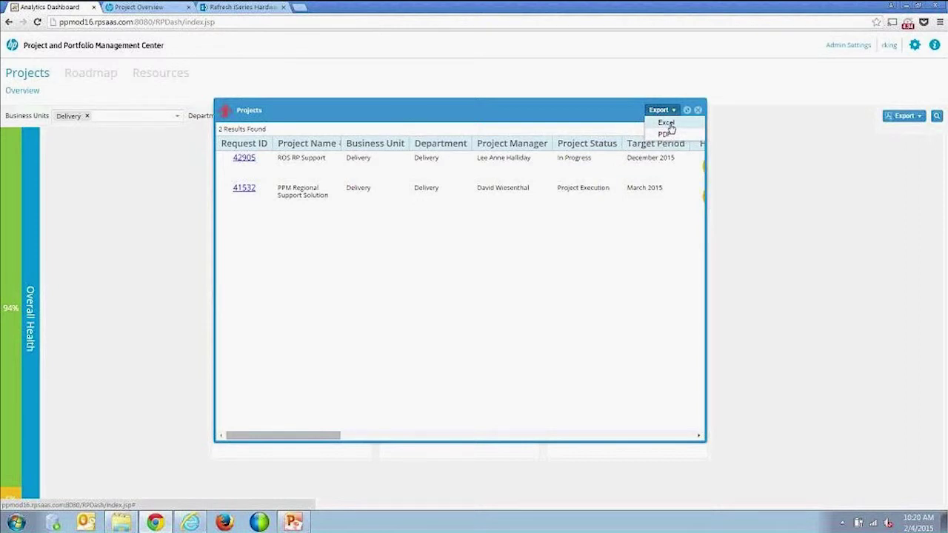
left_click(667, 123)
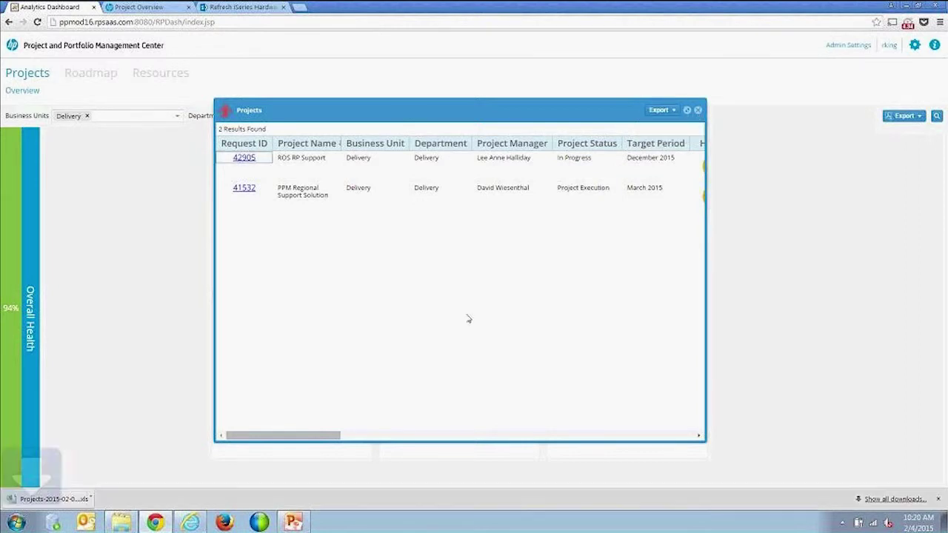
left_click(54, 503)
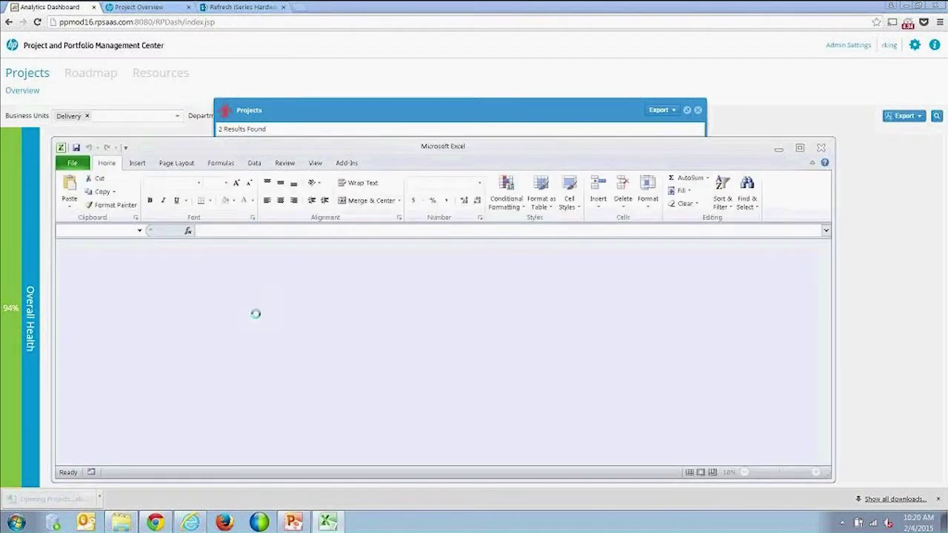
left_click(433, 286)
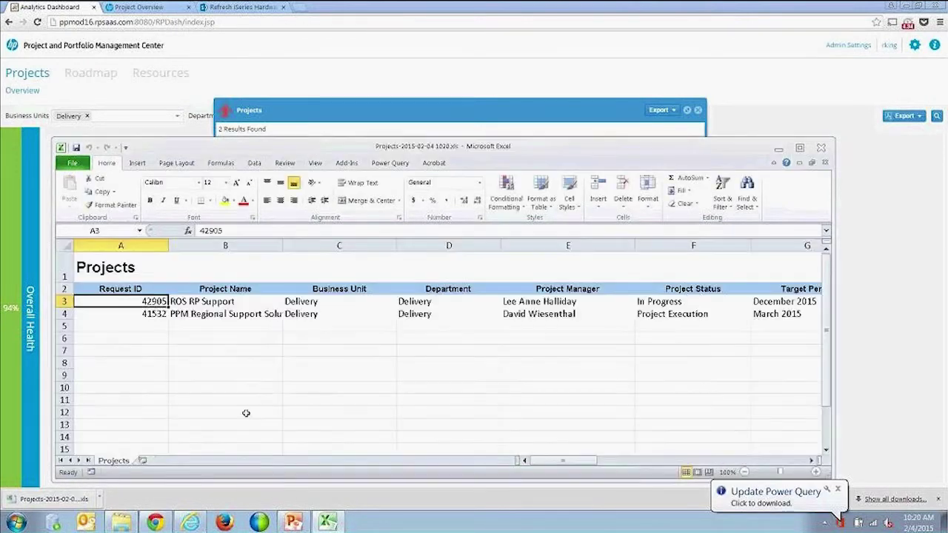
left_click_drag(563, 460, 570, 461)
left_click_drag(570, 461, 570, 461)
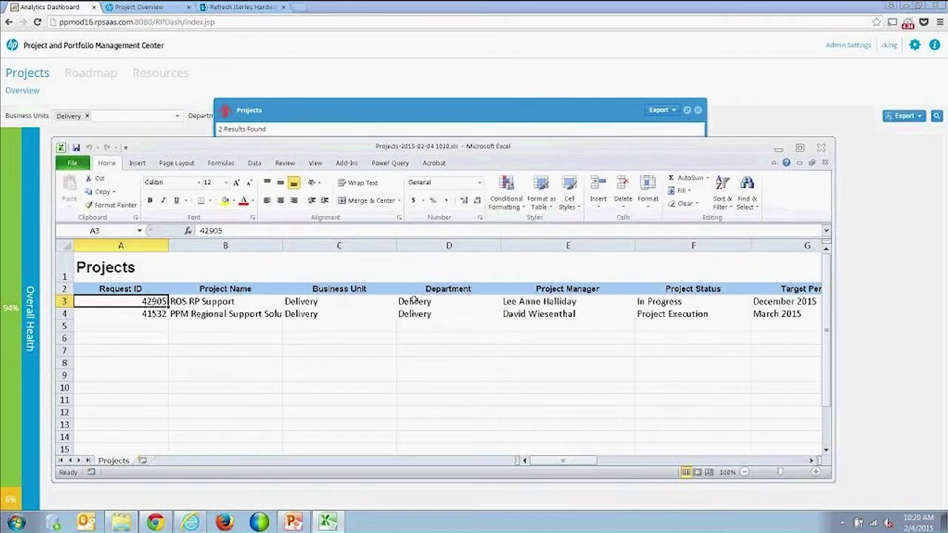
left_click(820, 147)
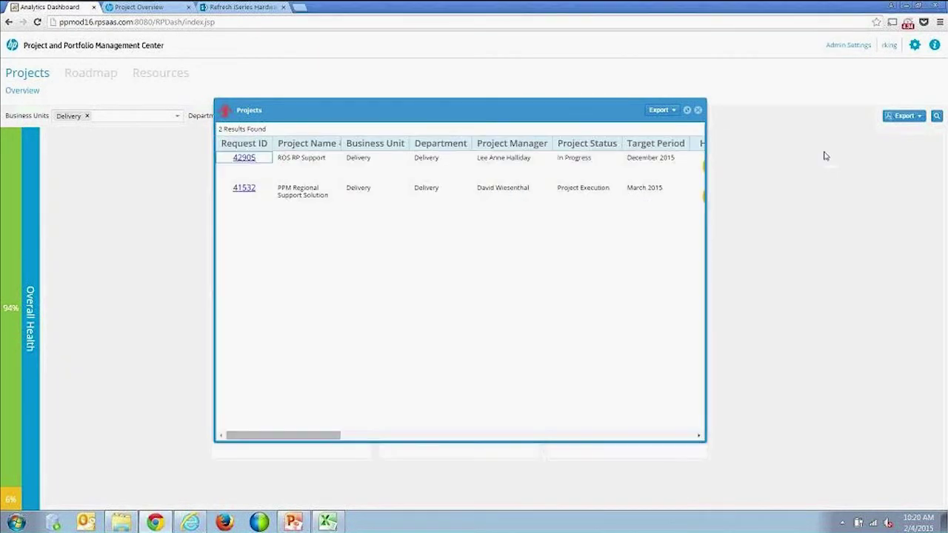
Close the Projects table, review the Delivery unit's three risks, then close the Risks list
left_click(674, 112)
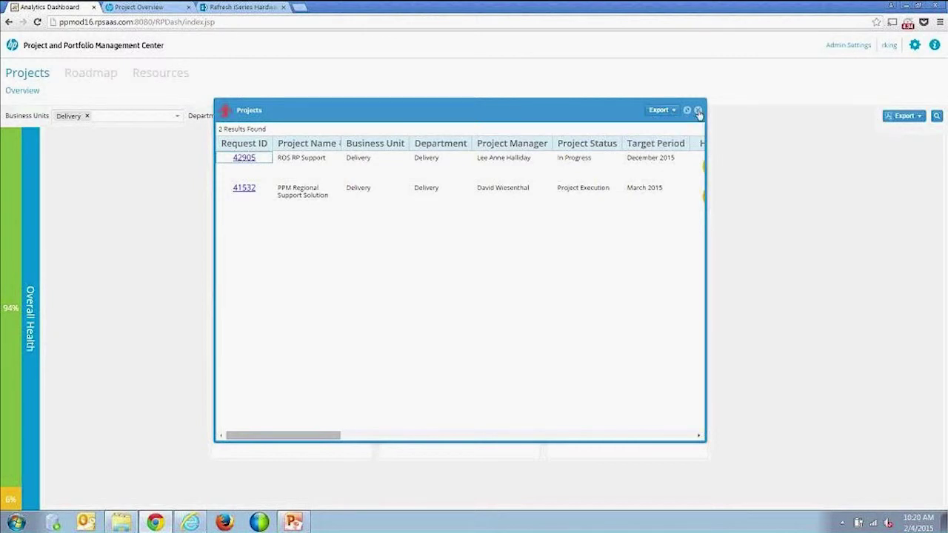
left_click(698, 110)
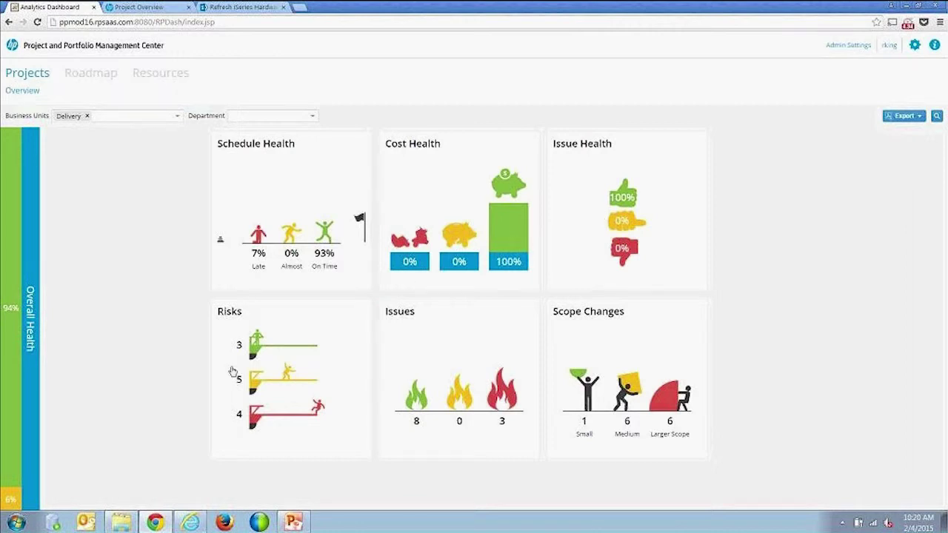
left_click(257, 350)
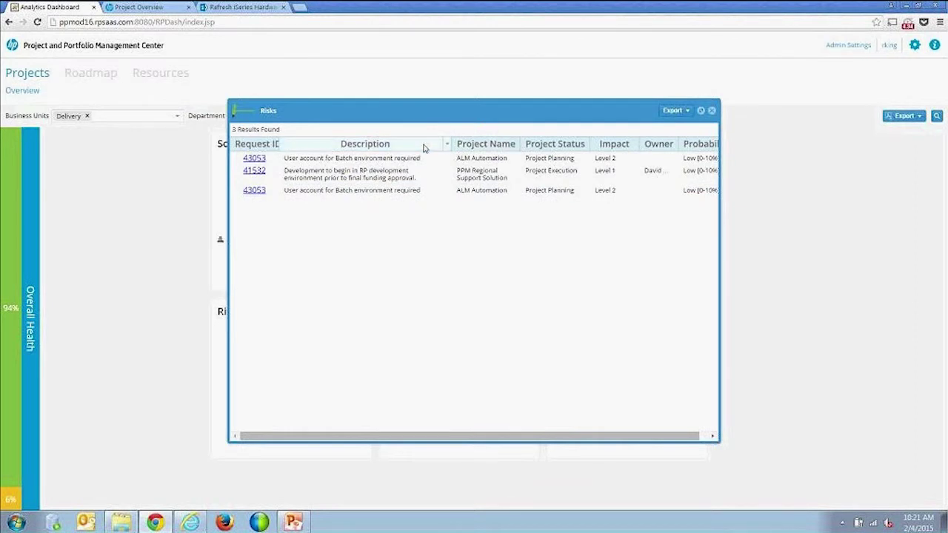
left_click(713, 111)
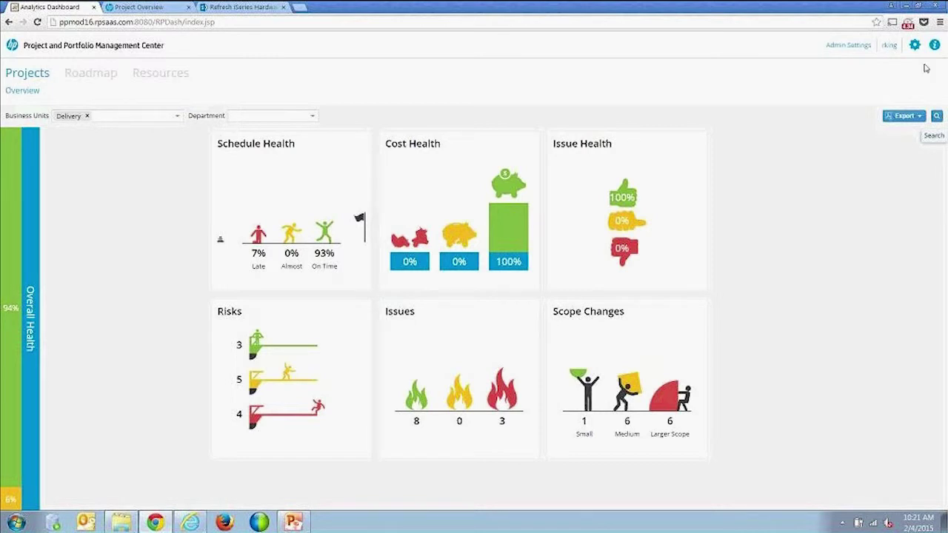
Search projects by the project manager's name to list the 12 matching projects
left_click(937, 116)
left_click(902, 116)
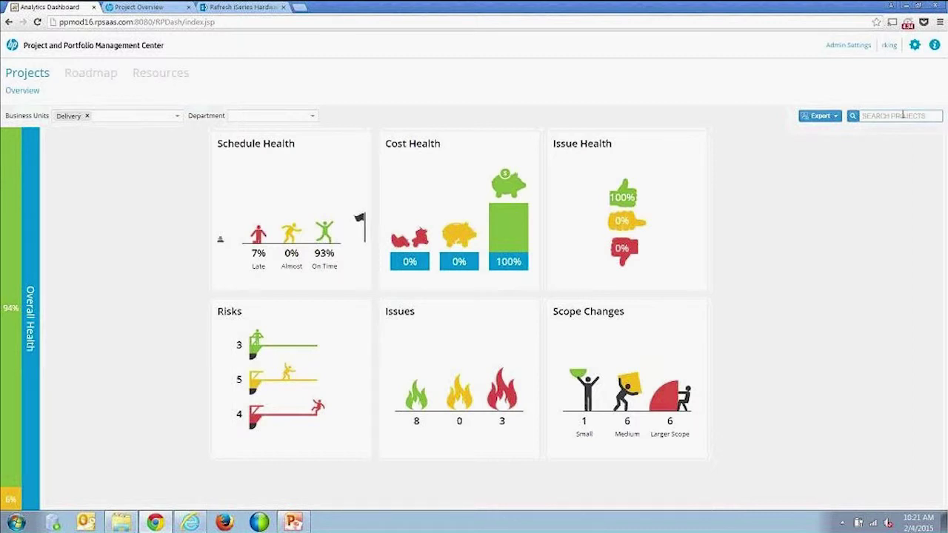
type("refresh")
key("Return")
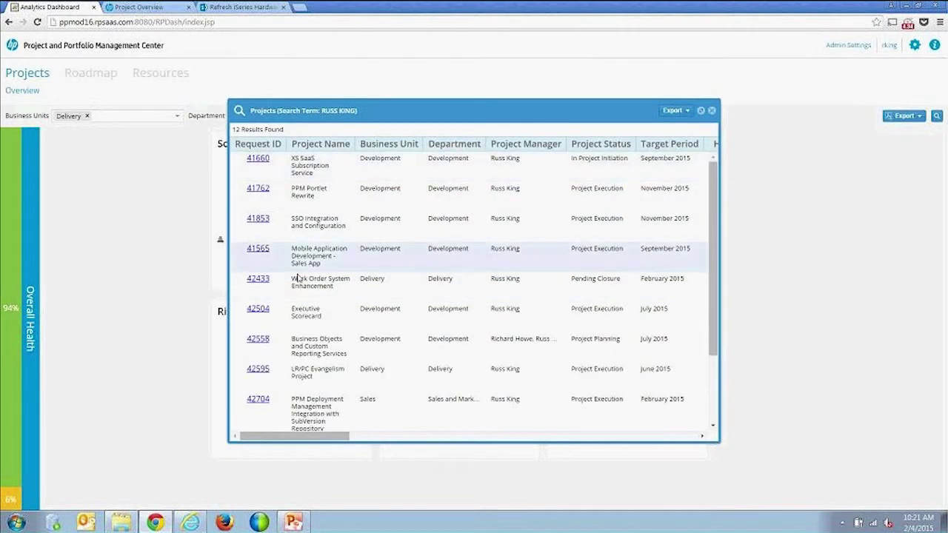
Open the status report for project 41565 (Sales App), review it, and switch to edit mode
left_click(262, 253)
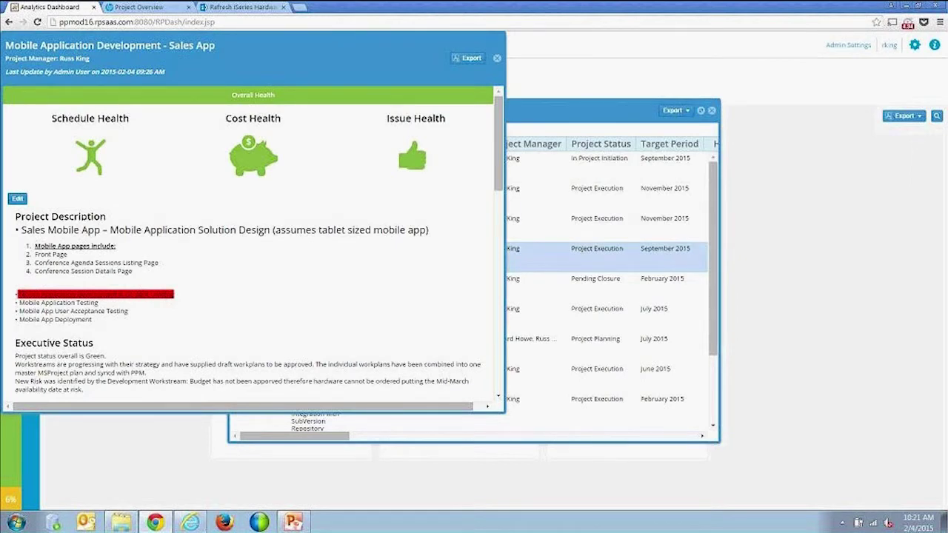
left_click_drag(497, 134, 497, 190)
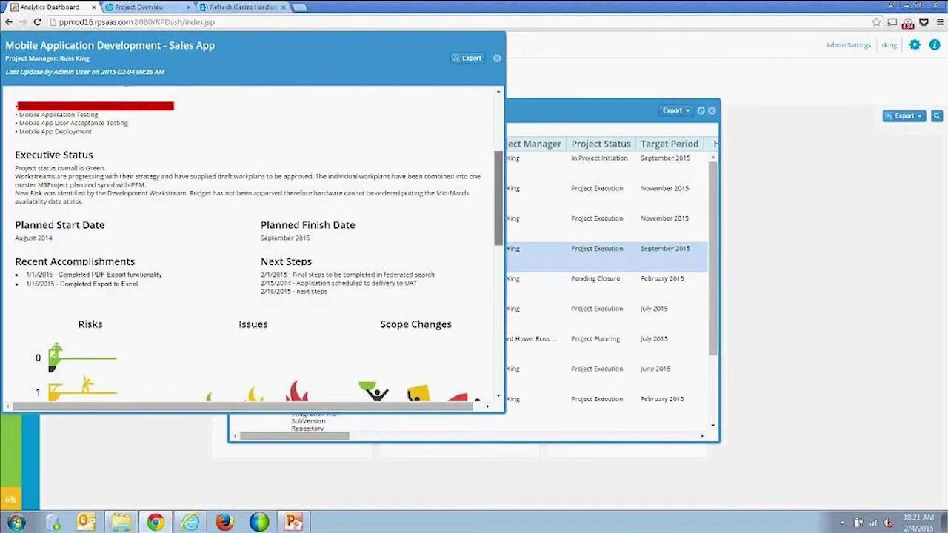
scroll(41, 178, "up", 2)
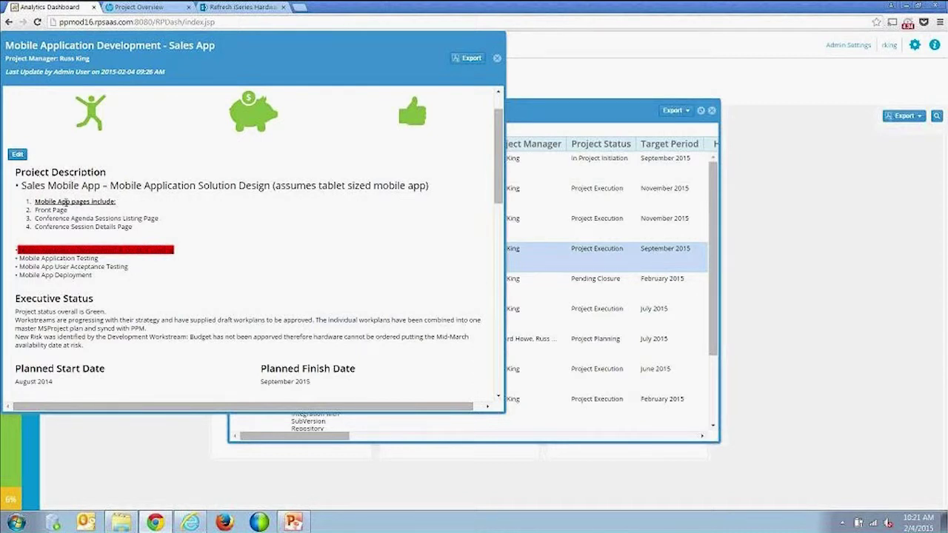
scroll(74, 317, "down", 1)
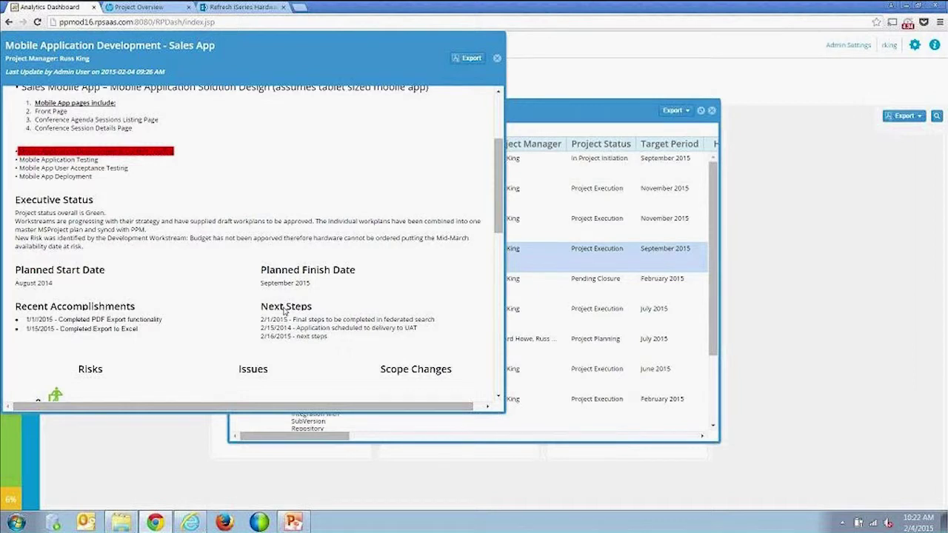
scroll(284, 311, "up", 3)
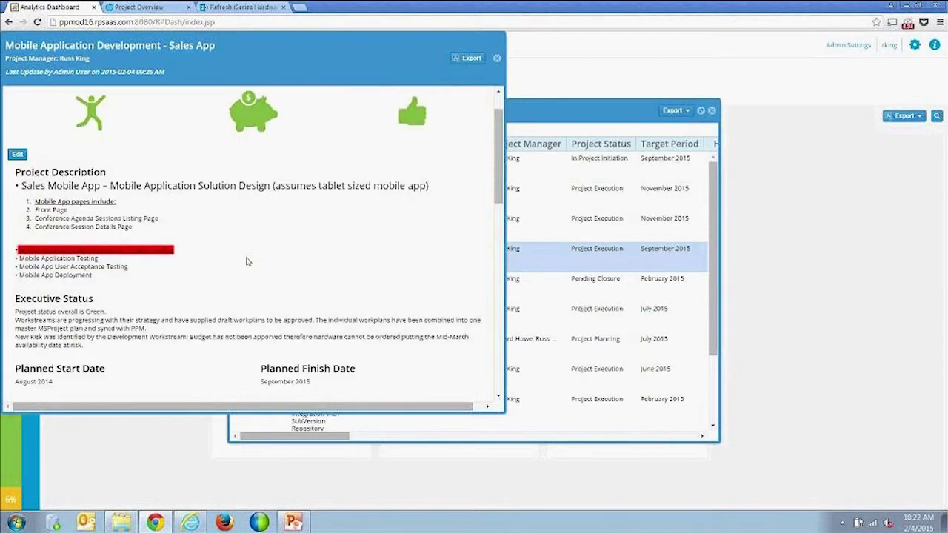
left_click(19, 156)
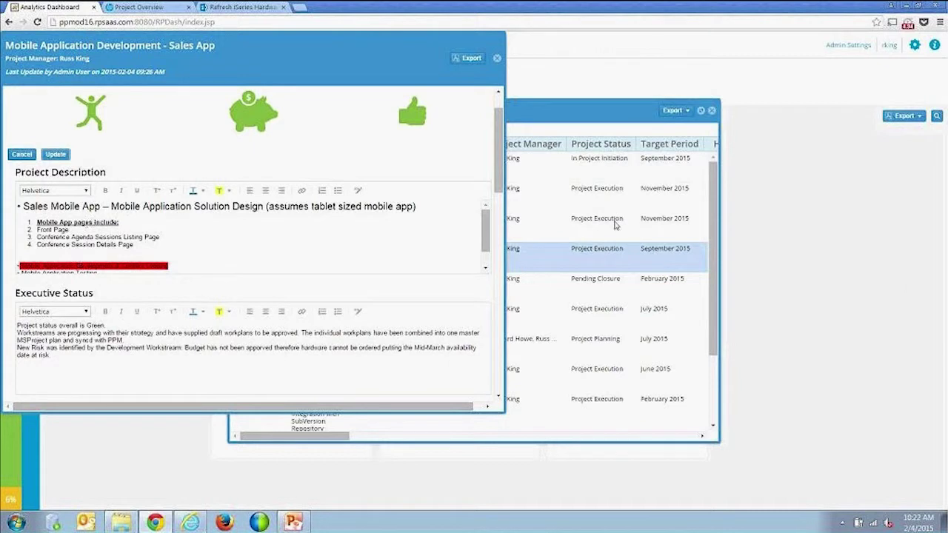
Append a '2/17/2015 Next steps' line at the end of the Next Steps list
left_click_drag(494, 157, 498, 248)
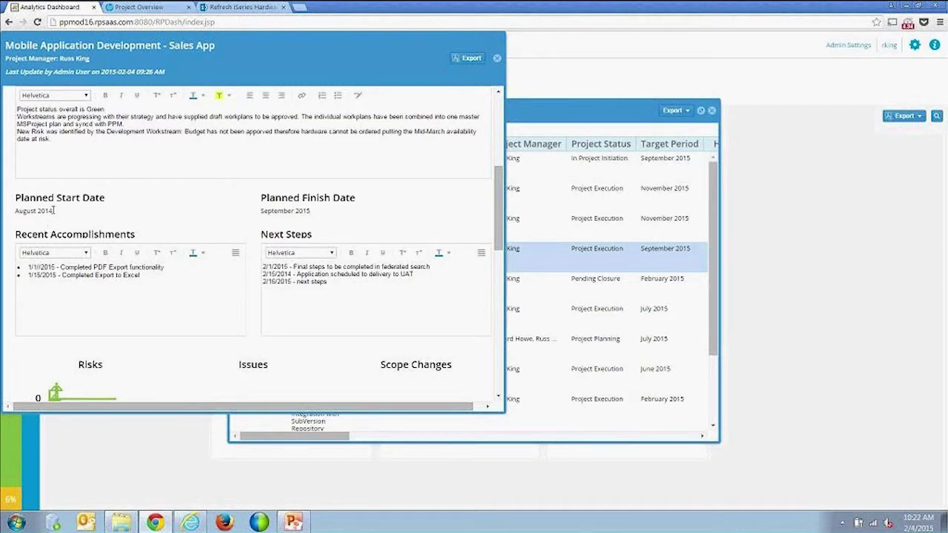
left_click(346, 283)
key("Return")
type("2/17/2015 Next steps")
scroll(248, 206, "up", 3)
Update the Sales App status report, then review its issues, scope changes and milestones
left_click(65, 140)
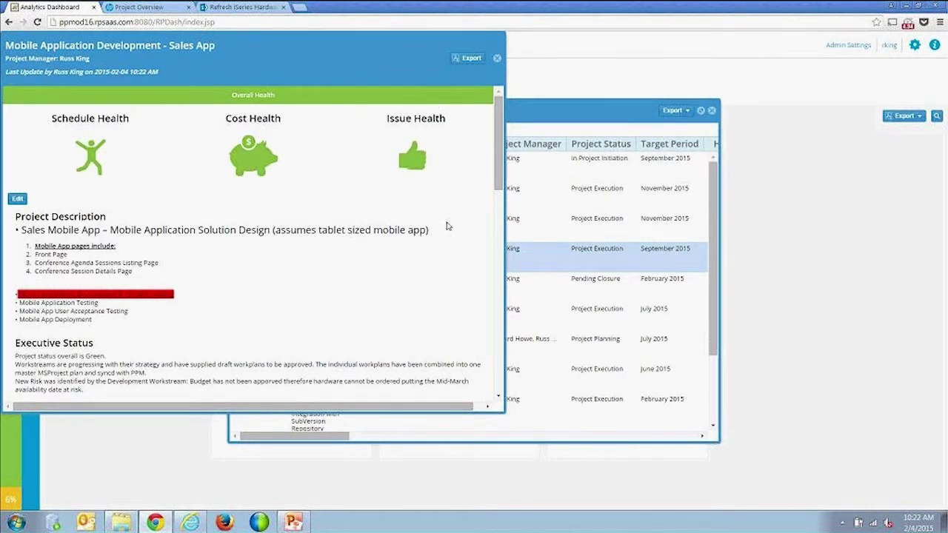
scroll(501, 231, "down", 3)
mouse_move(500, 230)
left_mouse_down()
mouse_move(489, 281)
mouse_move(511, 132)
left_mouse_up()
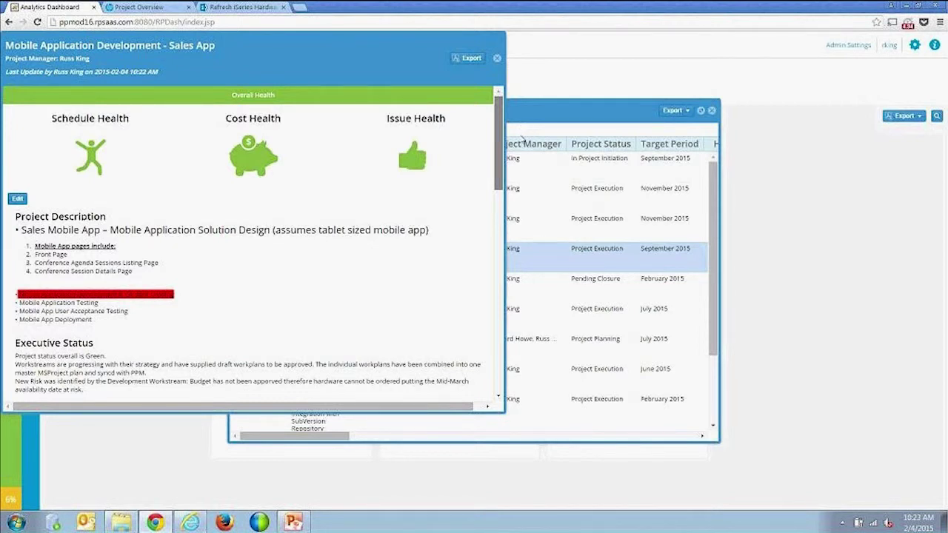
scroll(252, 244, "down", 1)
scroll(252, 244, "down", 1)
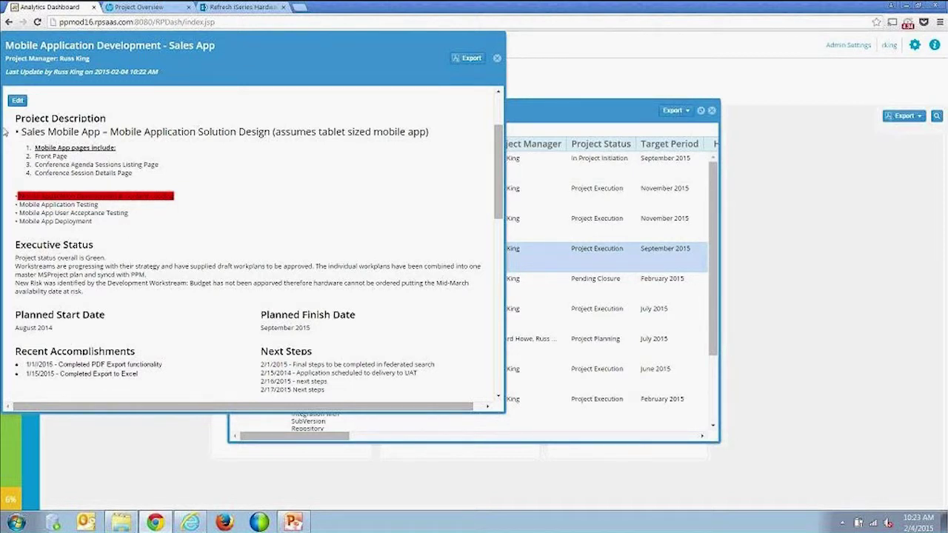
left_click_drag(500, 180, 479, 357)
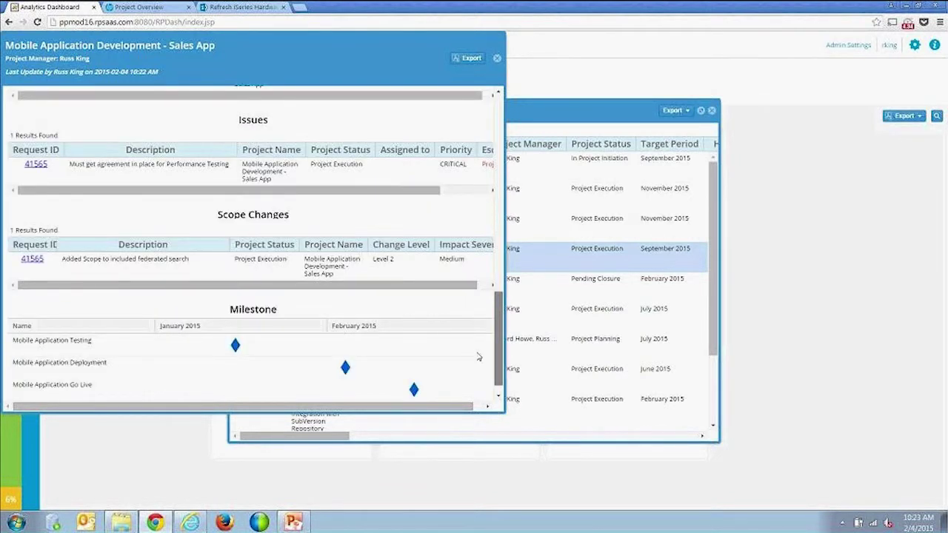
scroll(307, 342, "down", 1)
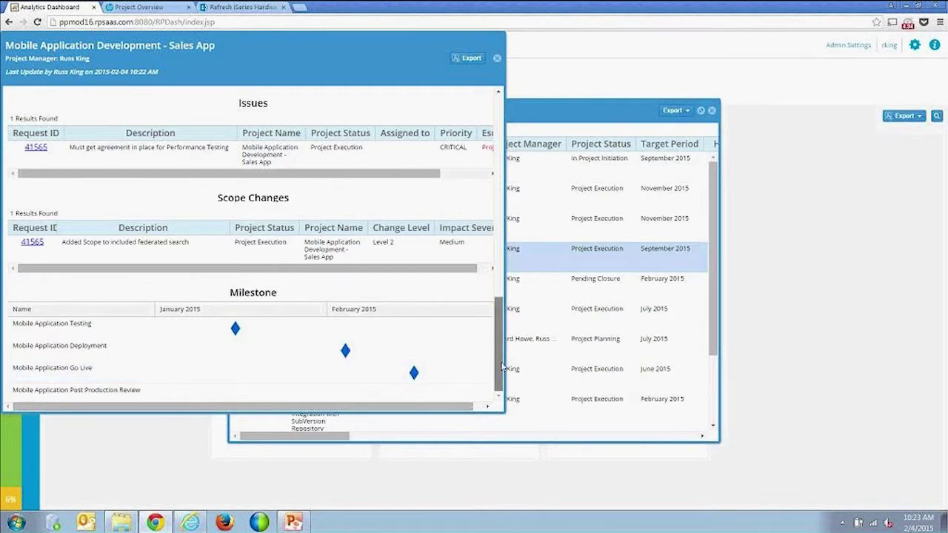
left_click_drag(502, 365, 508, 97)
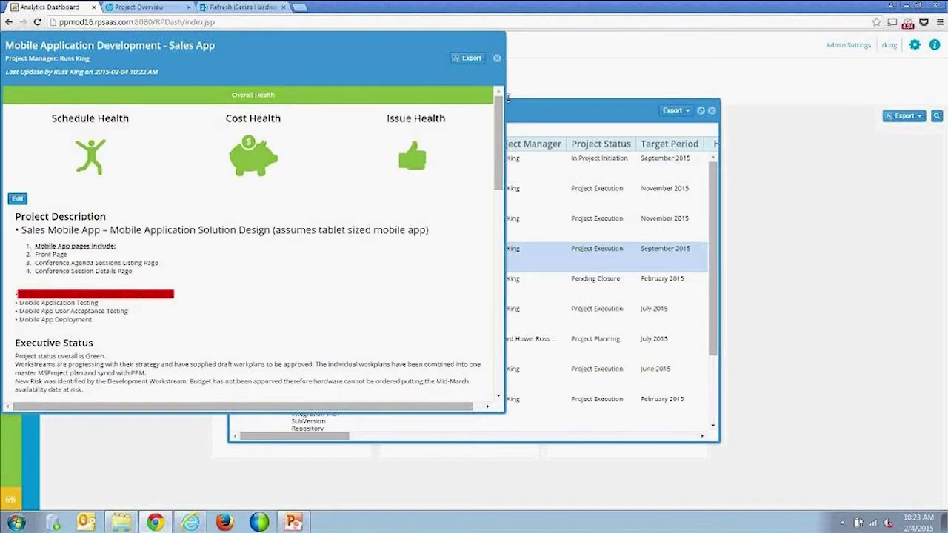
Export the Sales App status report to PDF, review it, then close the preview and report panel
left_click(469, 59)
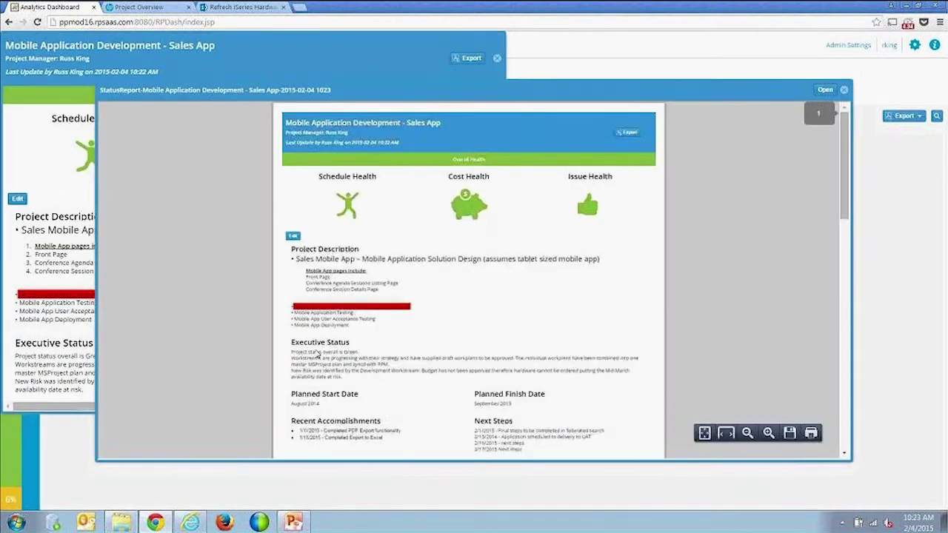
scroll(411, 296, "down", 10)
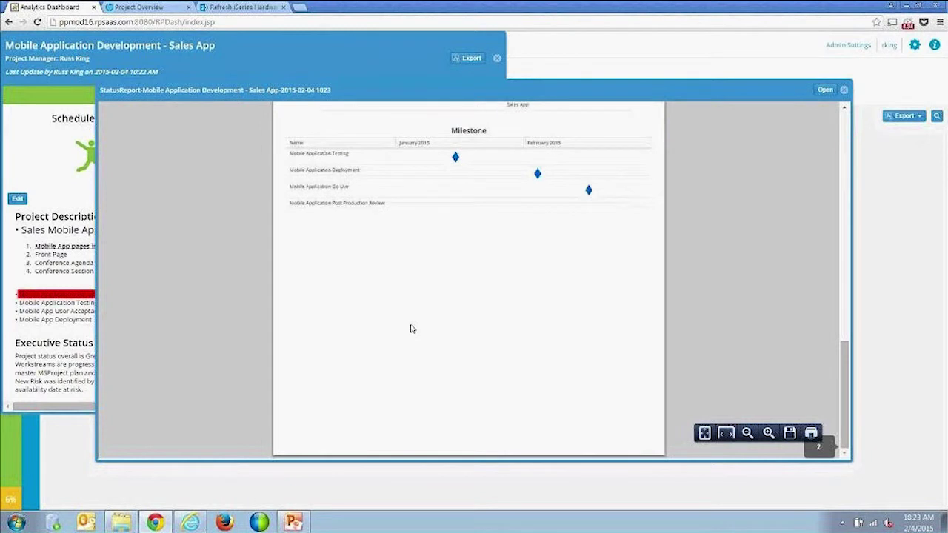
scroll(426, 233, "up", 5)
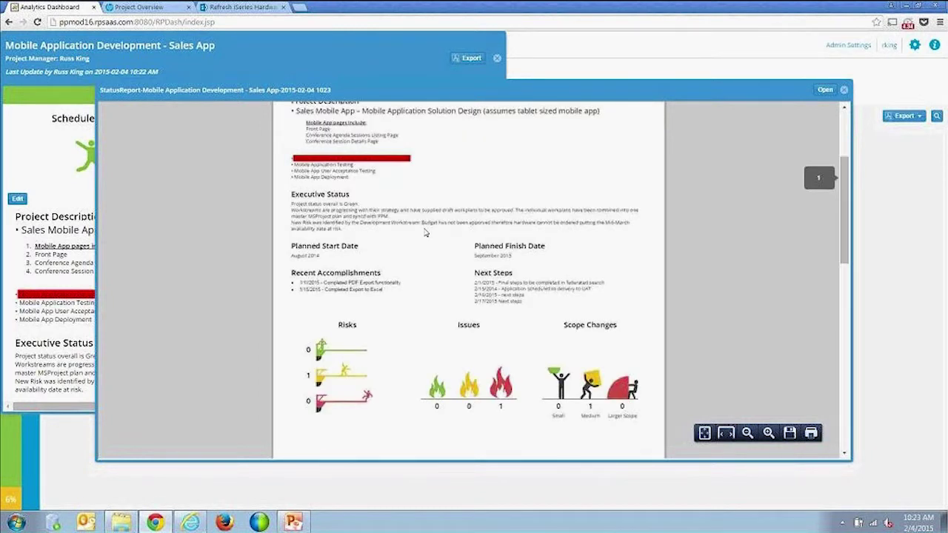
scroll(426, 232, "up", 3)
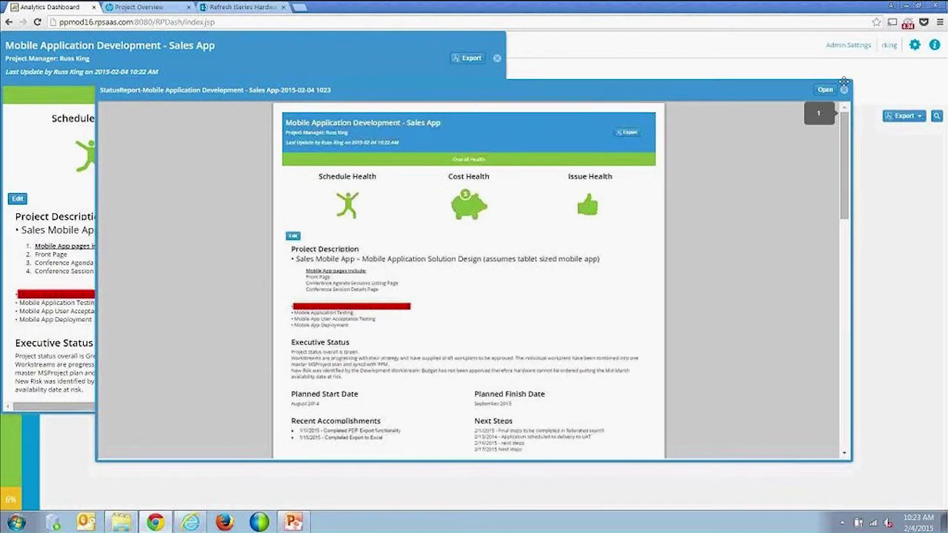
left_click(843, 89)
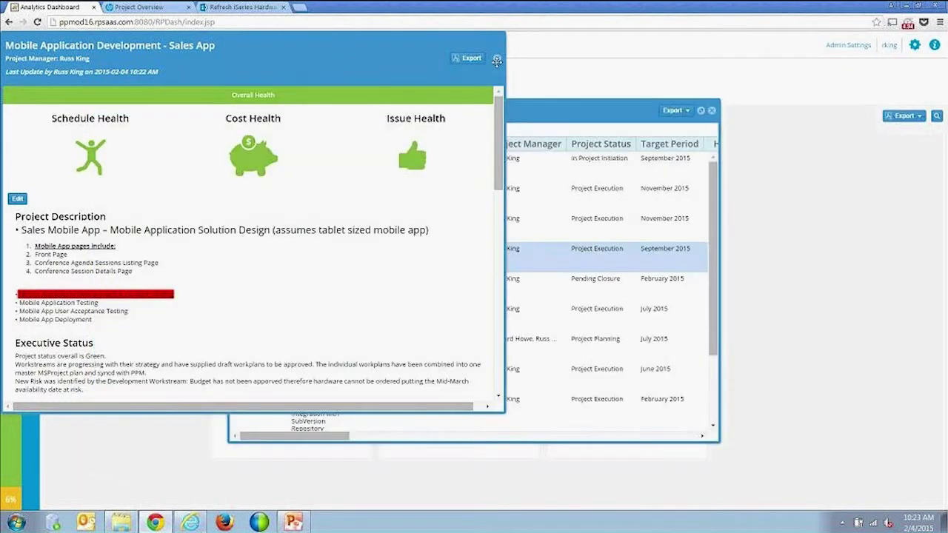
left_click(497, 59)
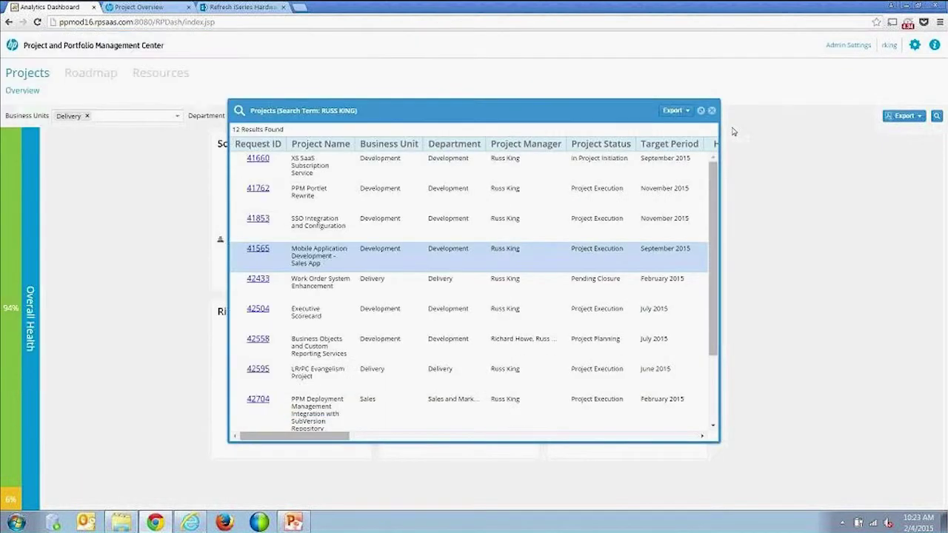
Search projects for 'Legacy' and open the 2014 PPM Ongoing Configuration Support status report
left_click(711, 111)
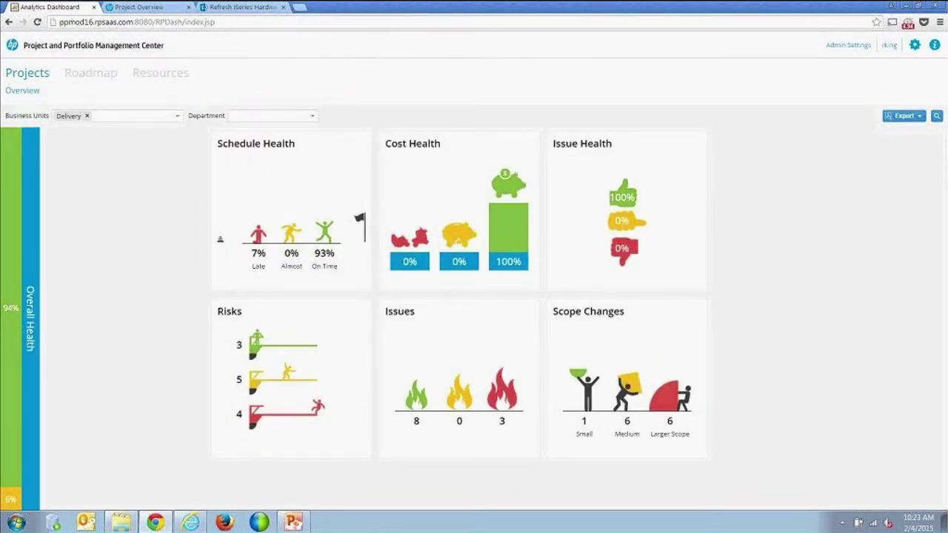
left_click(941, 116)
type("Legacy")
key("Return")
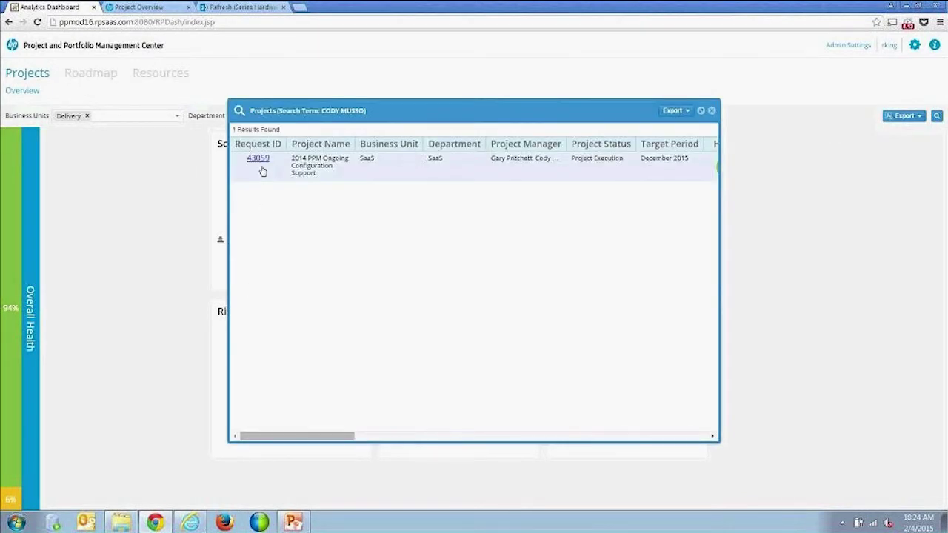
left_click(260, 159)
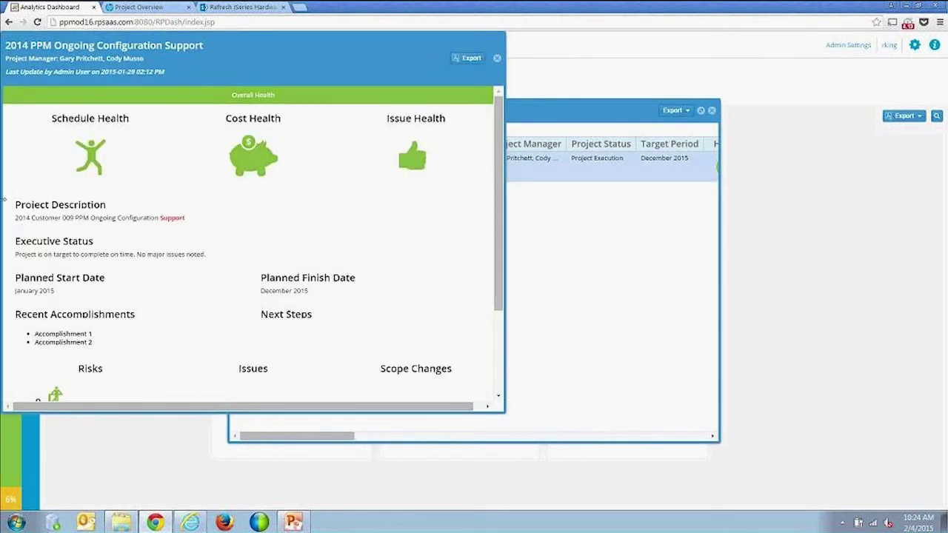
scroll(109, 237, "down", 1)
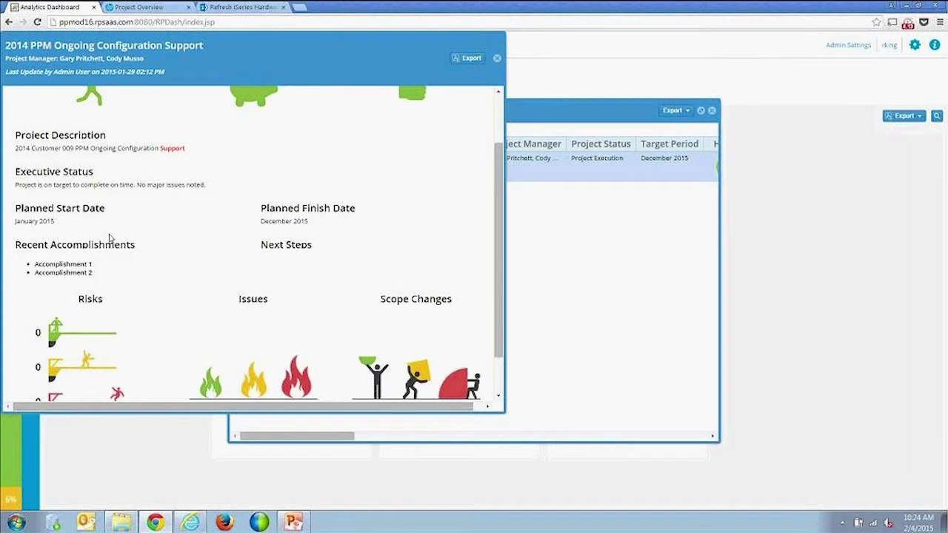
scroll(109, 237, "up", 1)
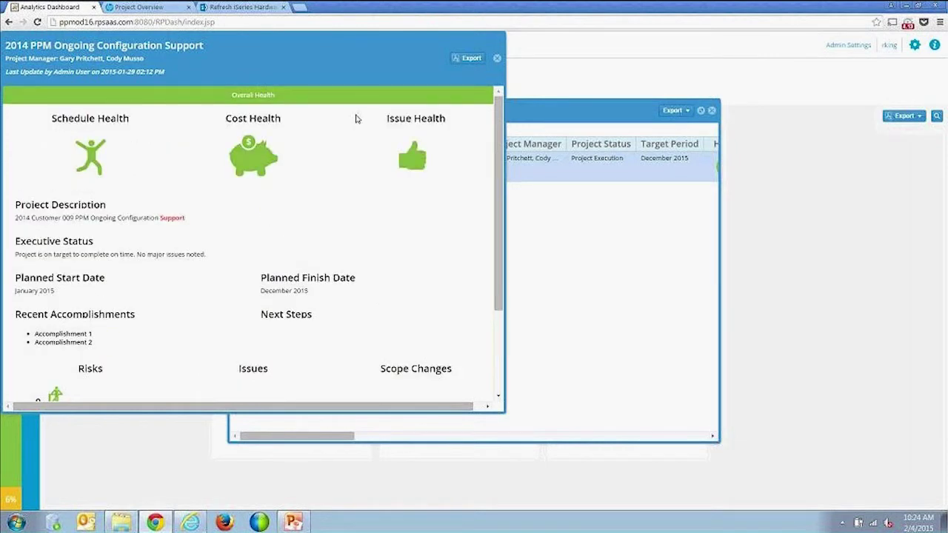
Close the status report and Projects search results, then switch to the Roadmap view
left_click(498, 60)
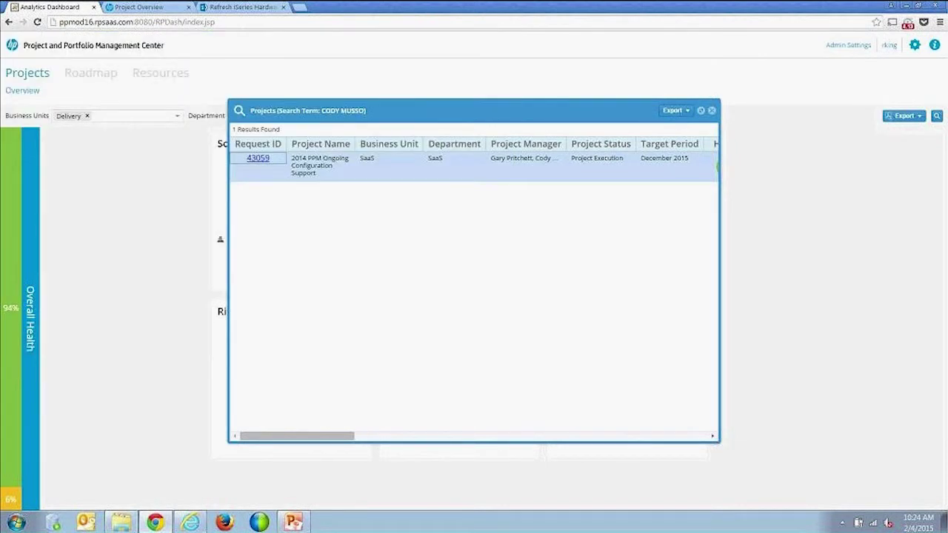
left_click(712, 111)
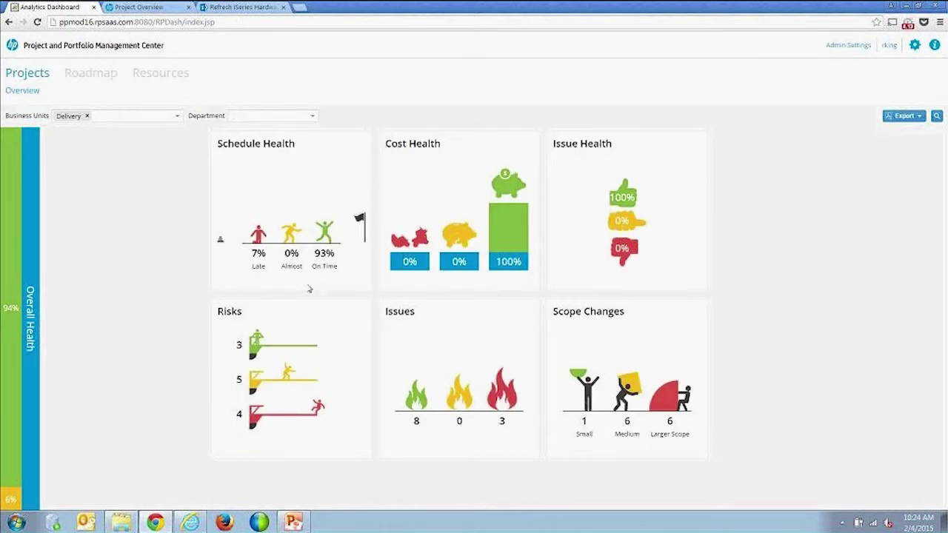
left_click(86, 74)
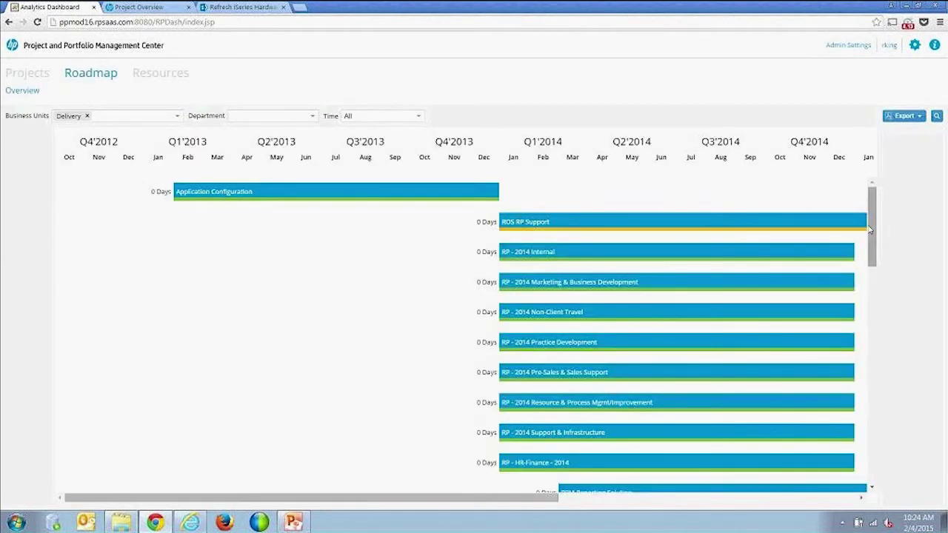
Scroll and drag across the Gantt roadmap to survey the Delivery project timeline
scroll(837, 400, "down", 5)
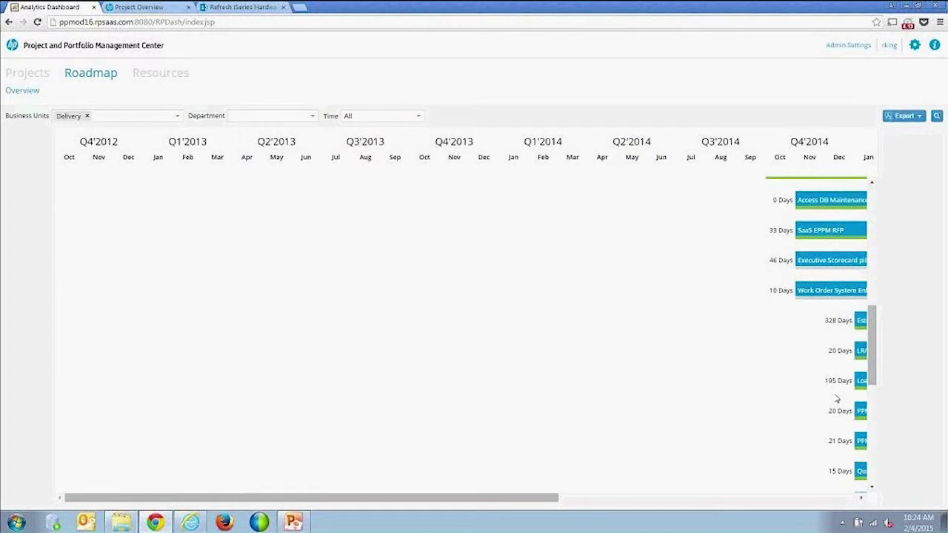
left_click_drag(487, 499, 782, 508)
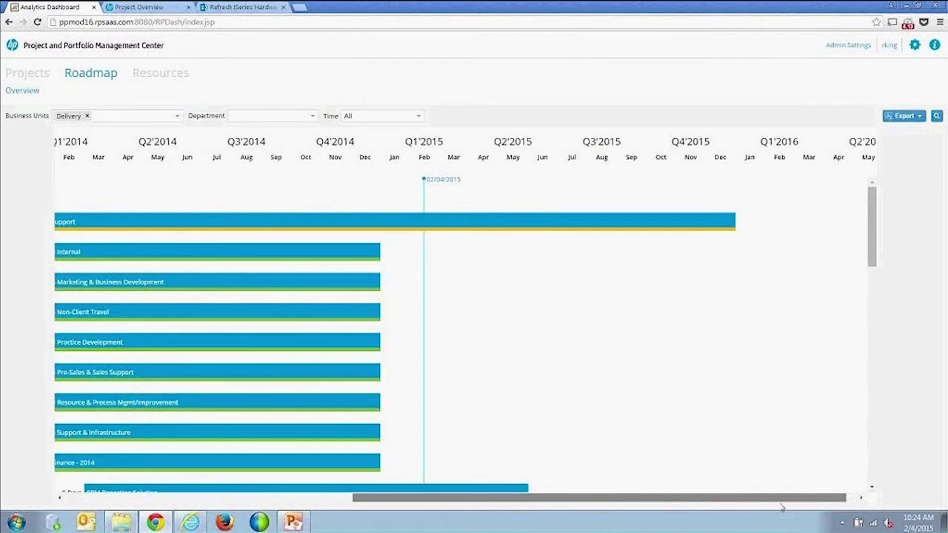
left_click_drag(863, 222, 894, 357)
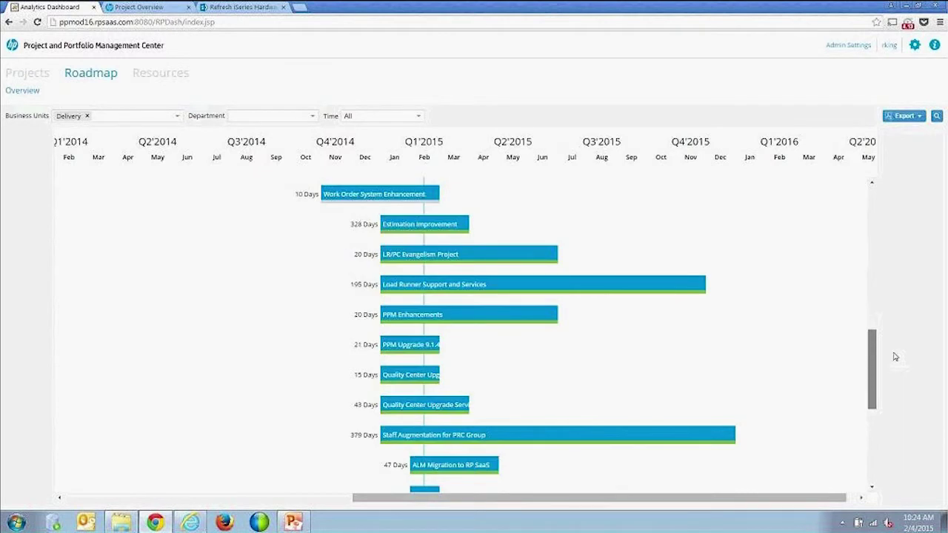
scroll(894, 357, "up", 2)
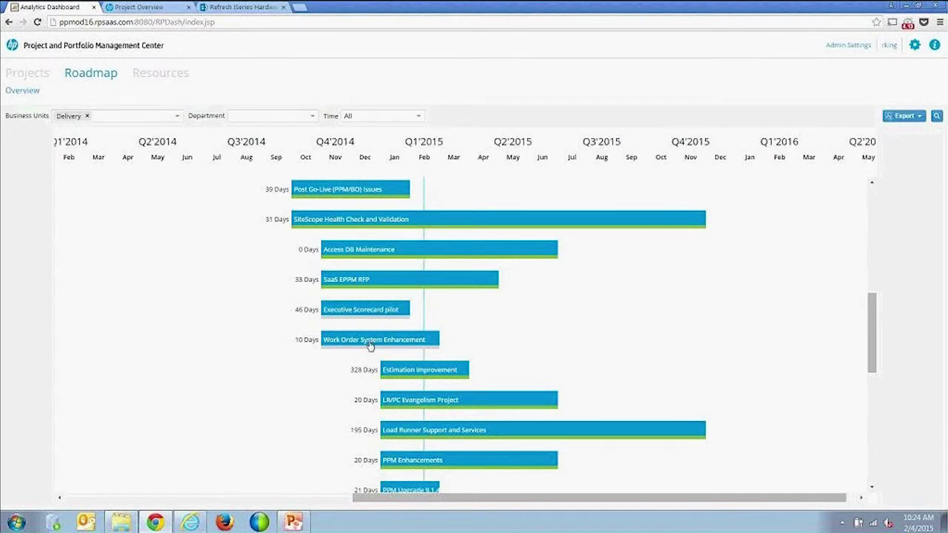
Expand Access DB Maintenance on the roadmap and view, then close, its project status report
mouse_move(371, 353)
left_click(359, 252)
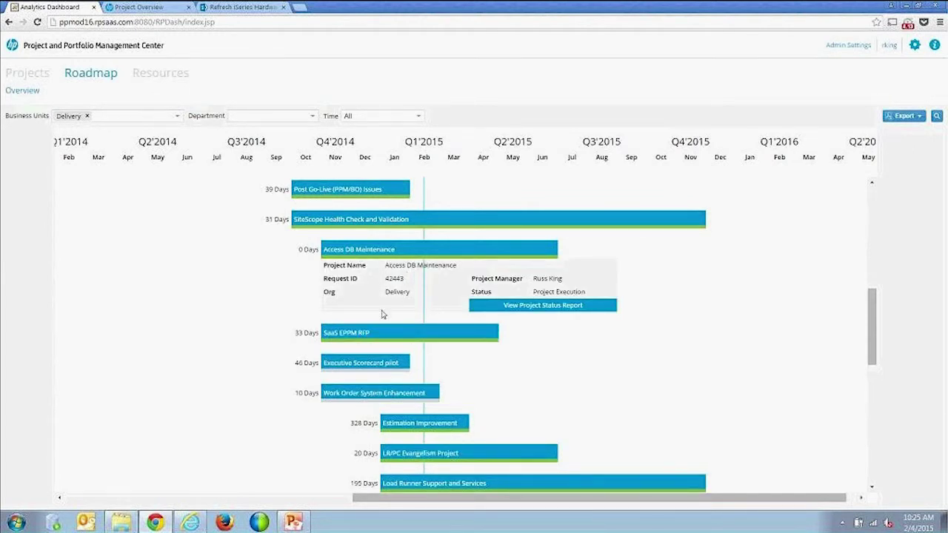
left_click(546, 307)
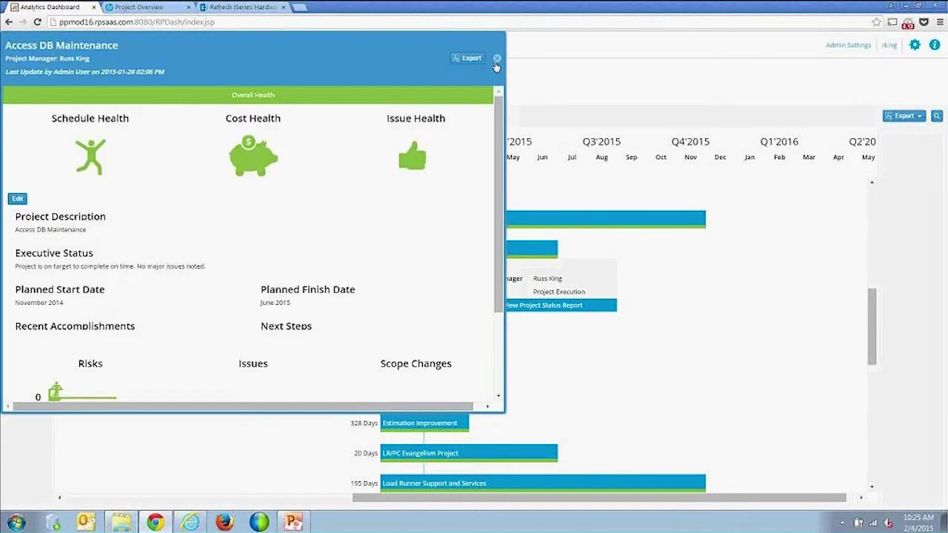
left_click(499, 61)
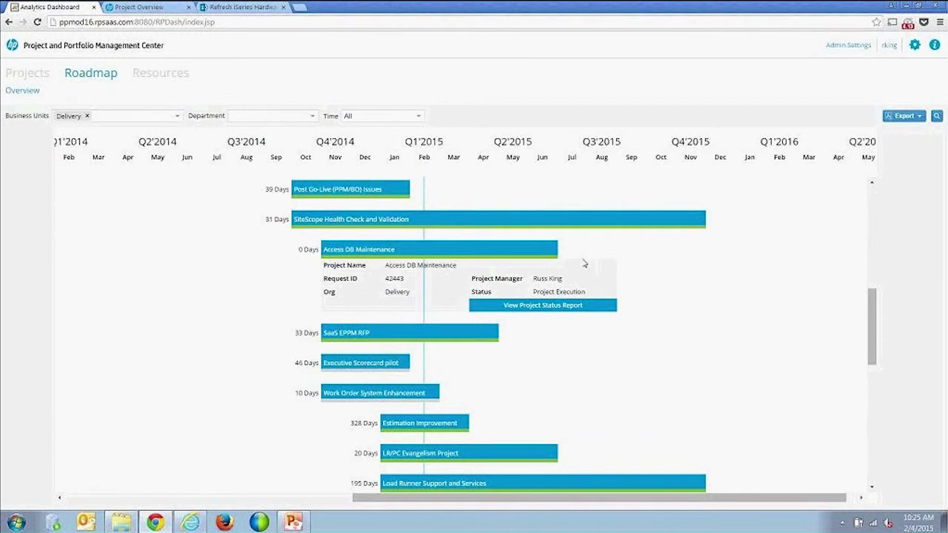
scroll(585, 264, "down", 5)
scroll(584, 264, "up", 5)
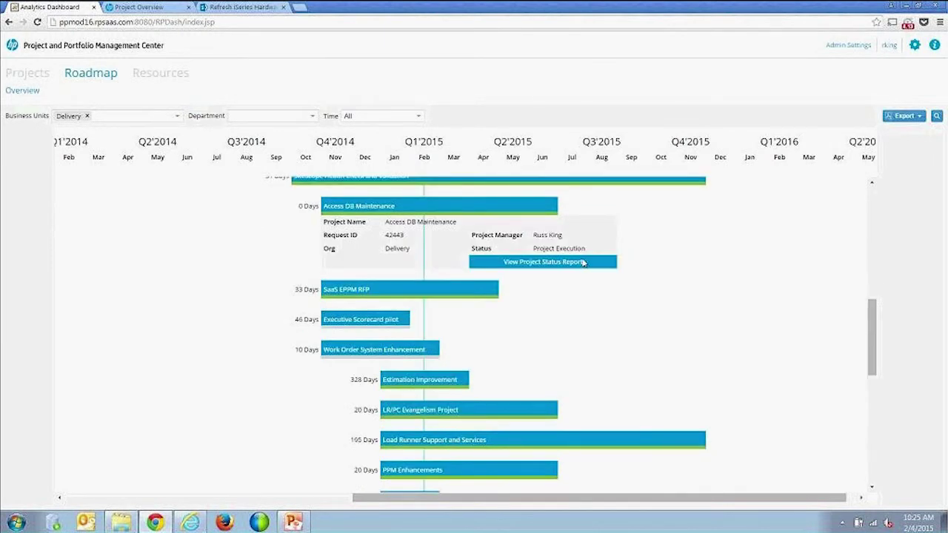
scroll(584, 264, "down", 3)
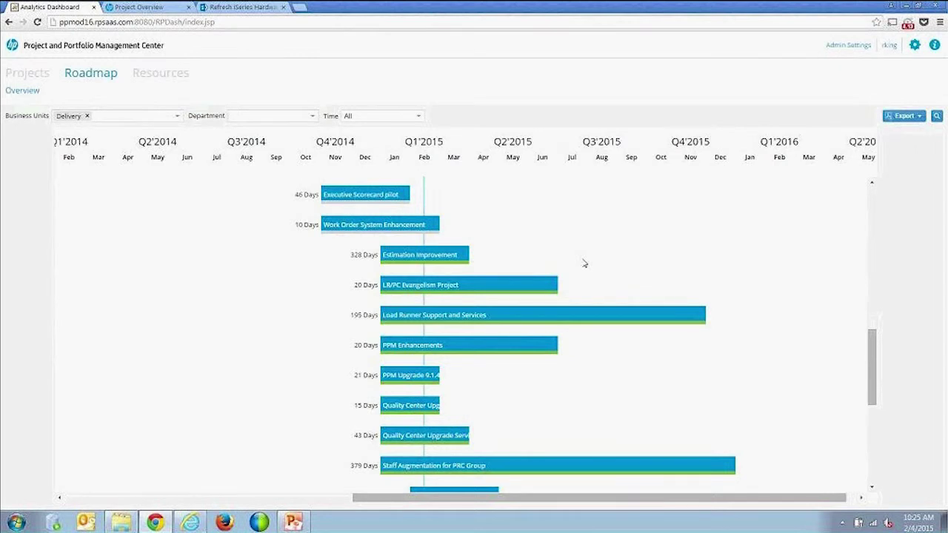
scroll(584, 264, "up", 6)
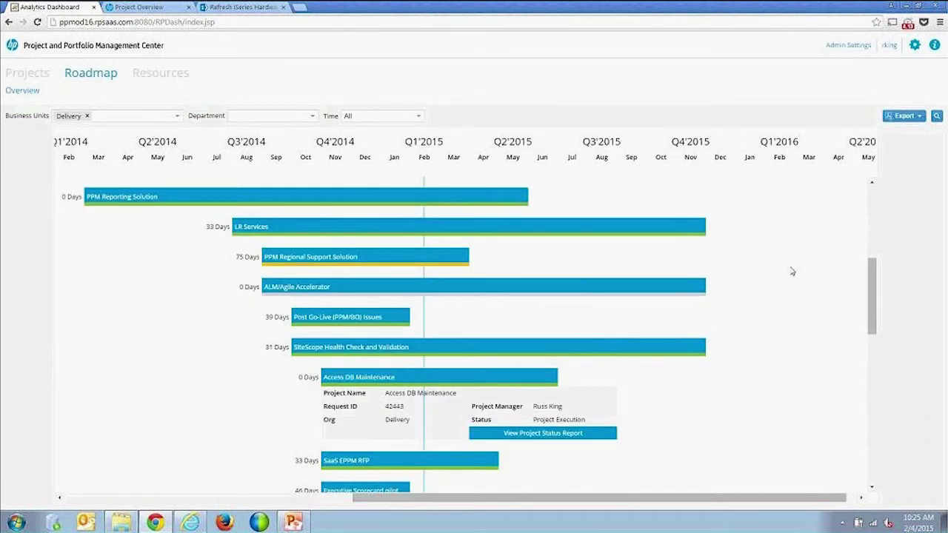
Switch to the Resources capacity and demand view, glance at the Resource Pool list, and select April
left_click(157, 74)
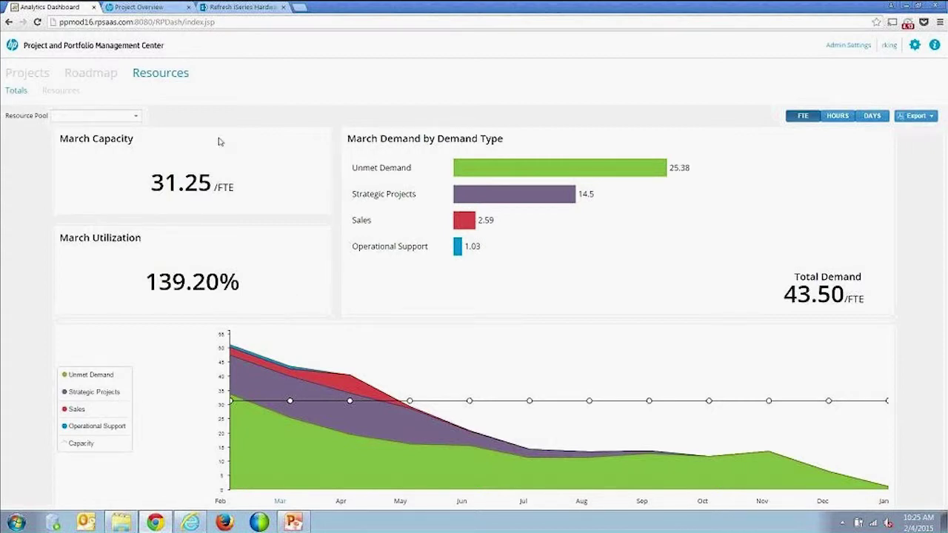
left_click(137, 117)
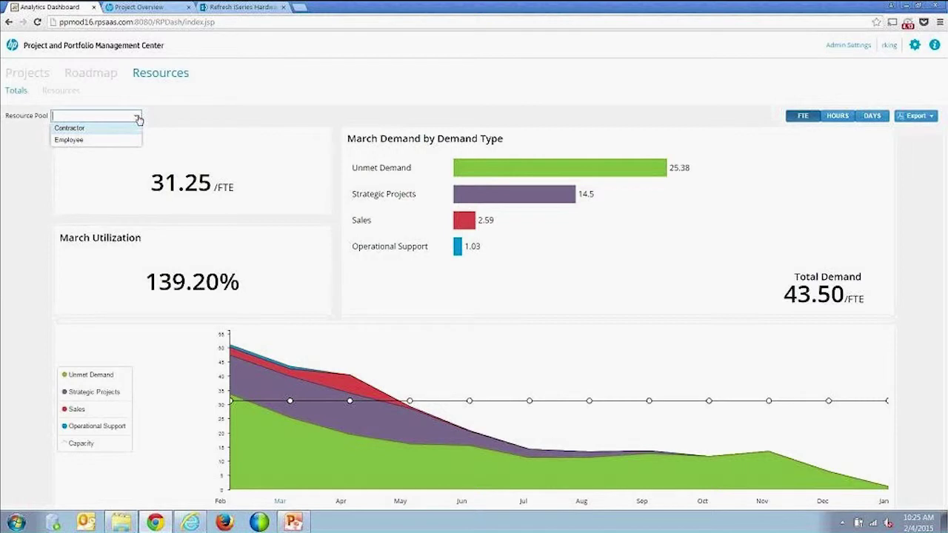
left_click(280, 116)
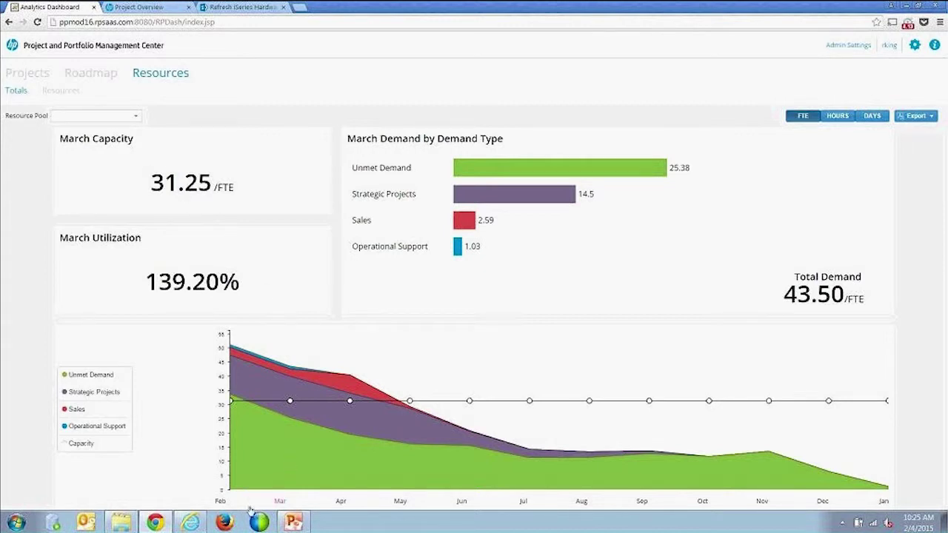
left_click(340, 503)
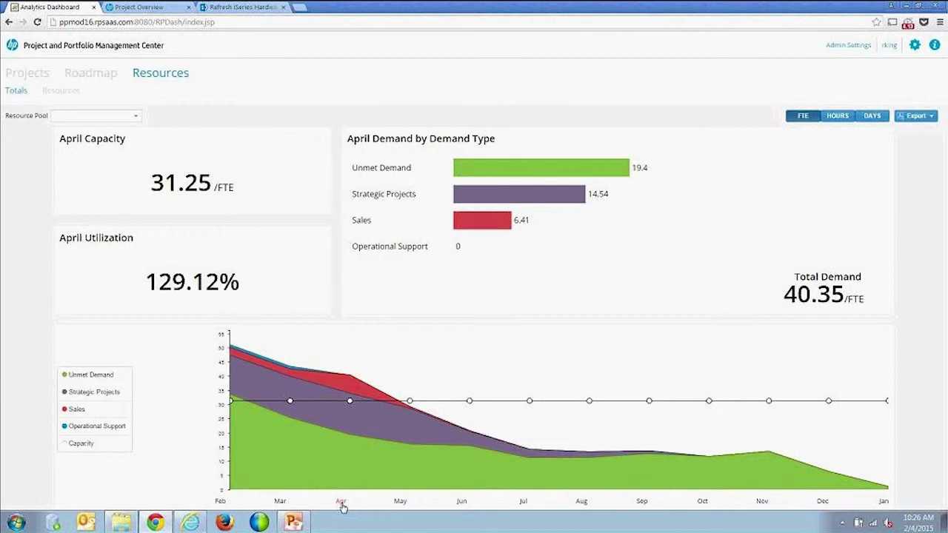
Select March, toggle the figures between hours, days and FTE, then open the 31.25 FTE Capacity breakdown
left_click(281, 503)
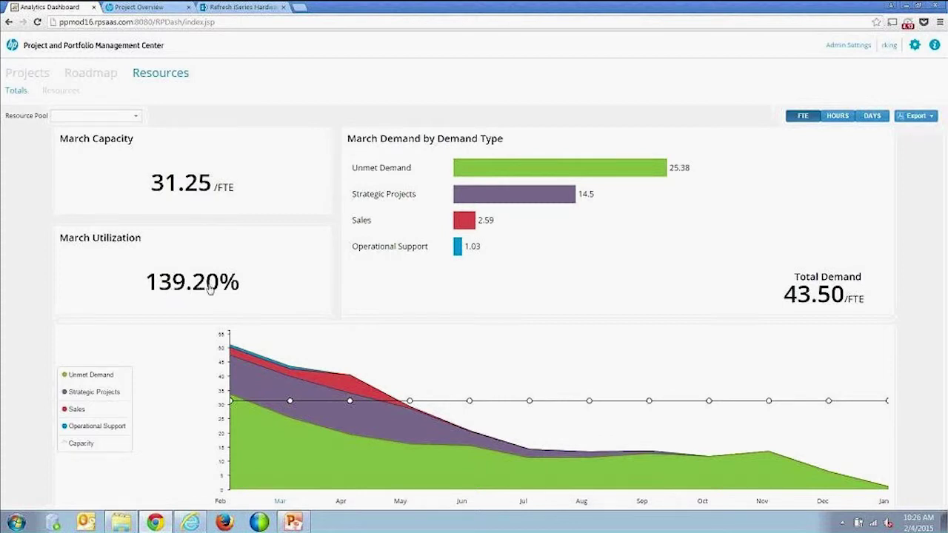
left_click(836, 117)
left_click(872, 117)
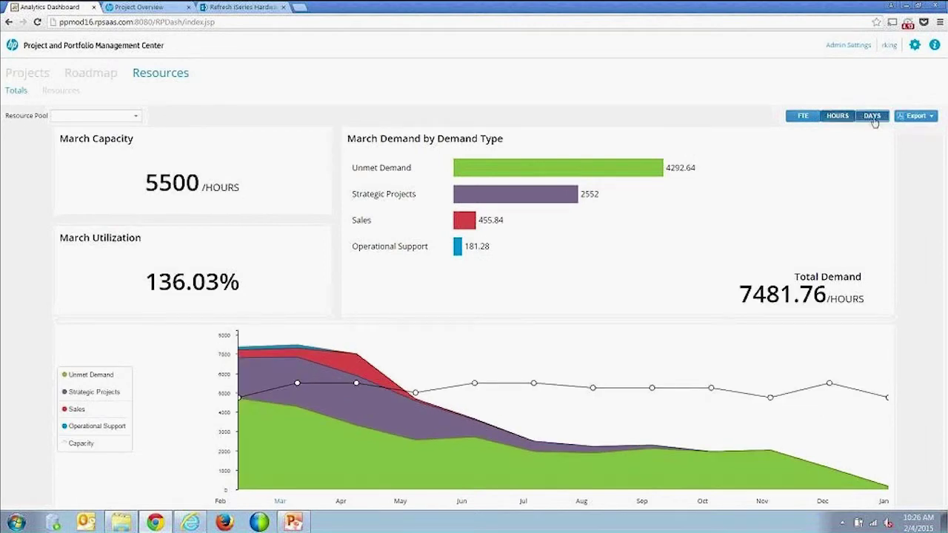
left_click(803, 119)
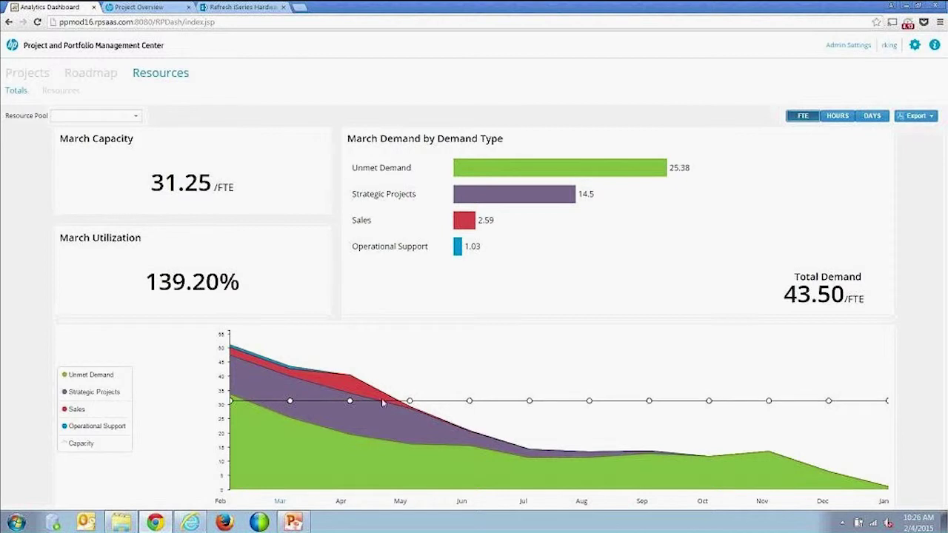
left_click(837, 115)
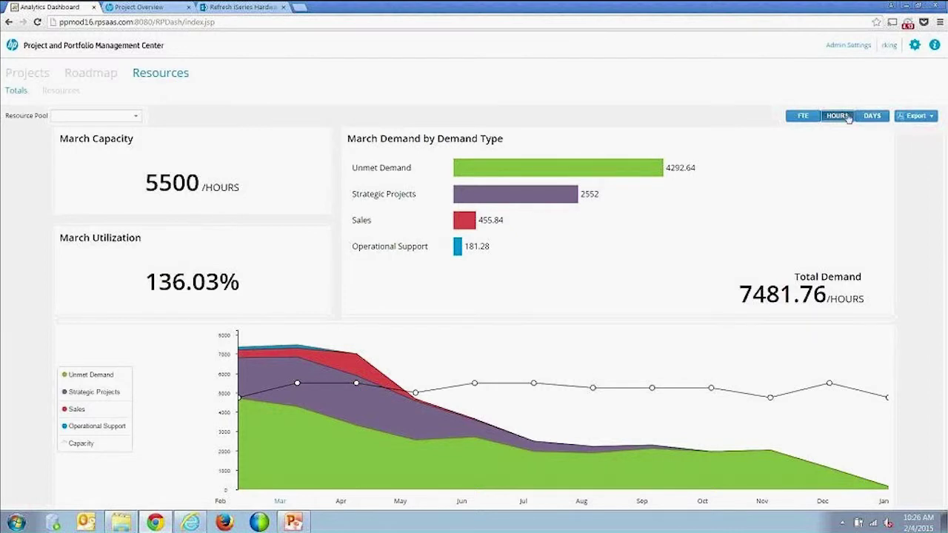
left_click(871, 116)
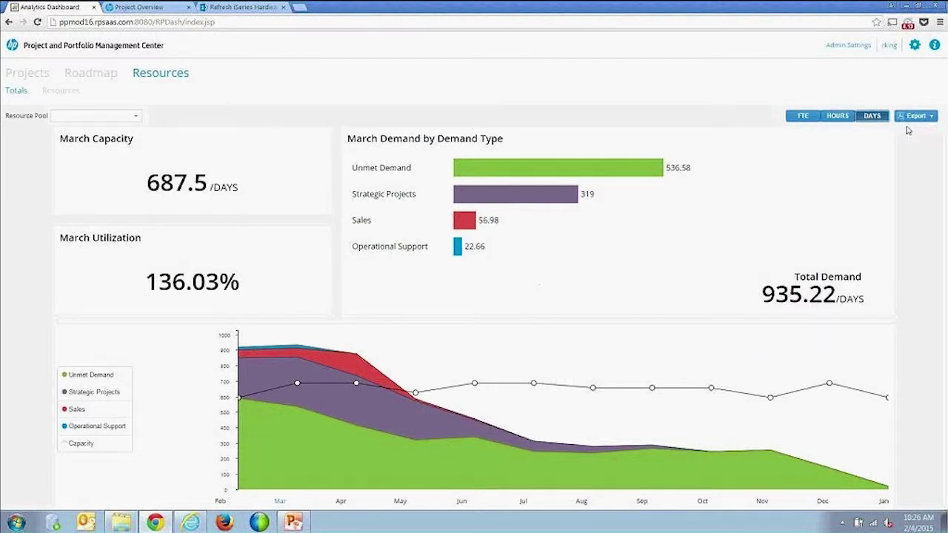
left_click(804, 116)
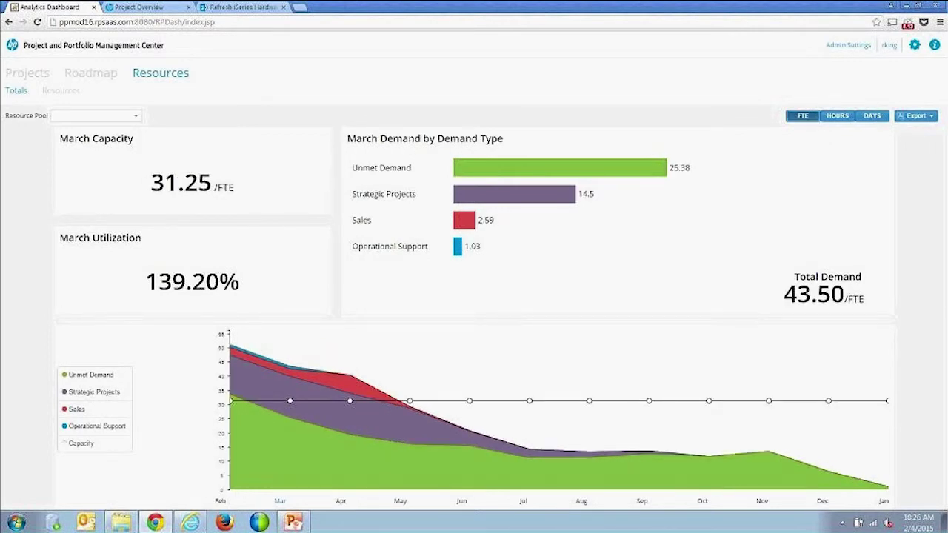
left_click(169, 187)
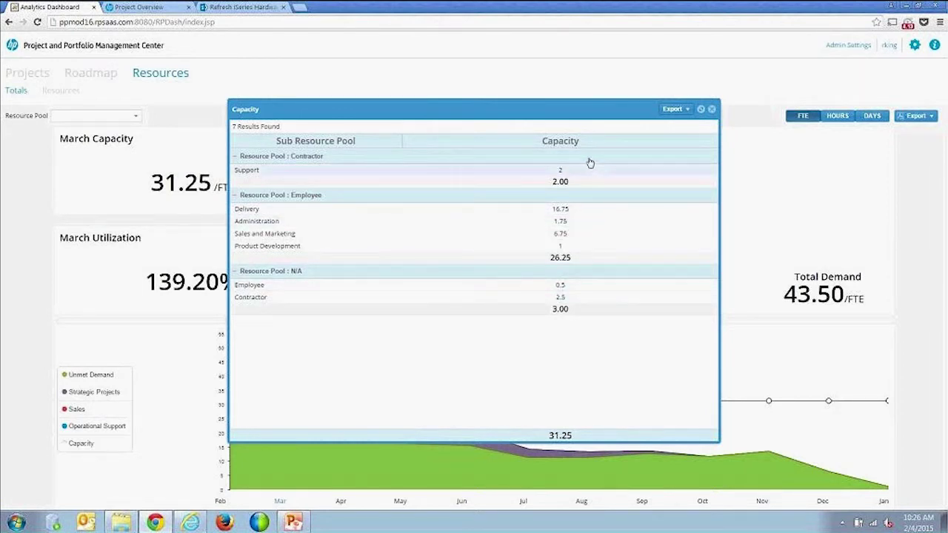
Close the capacity breakdown and review the 139.20% utilization breakdown by sub resource pool
left_click(711, 109)
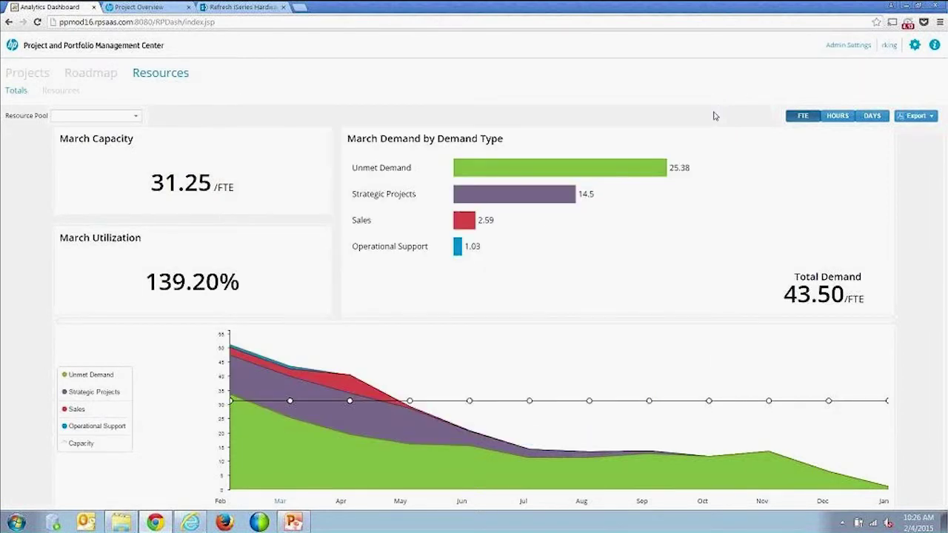
left_click(205, 288)
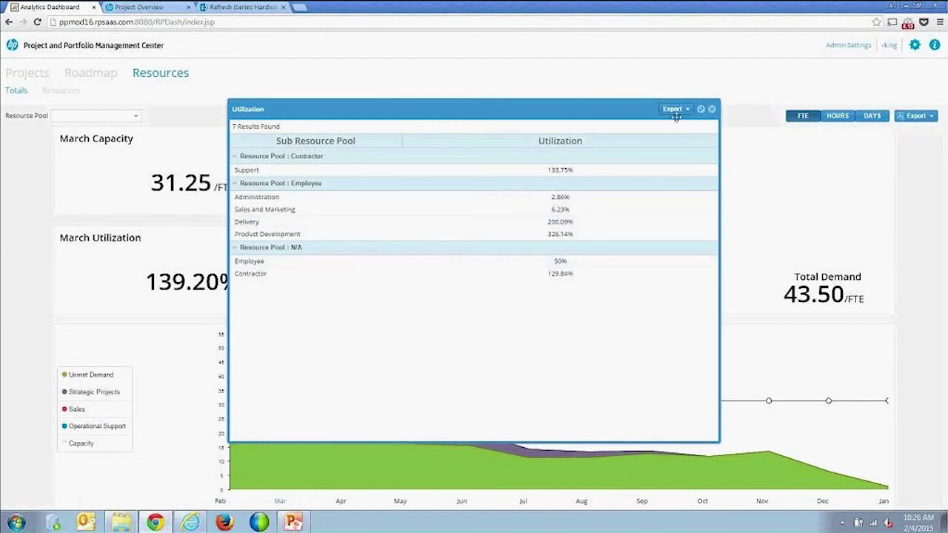
left_click(711, 110)
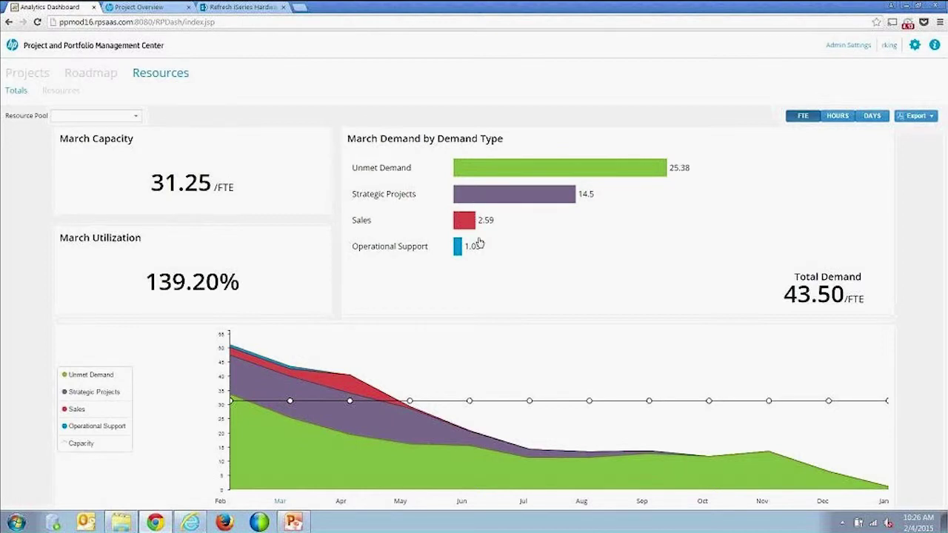
Review the Strategic Projects demand details, then switch to the per-pool Resources view
left_click(510, 197)
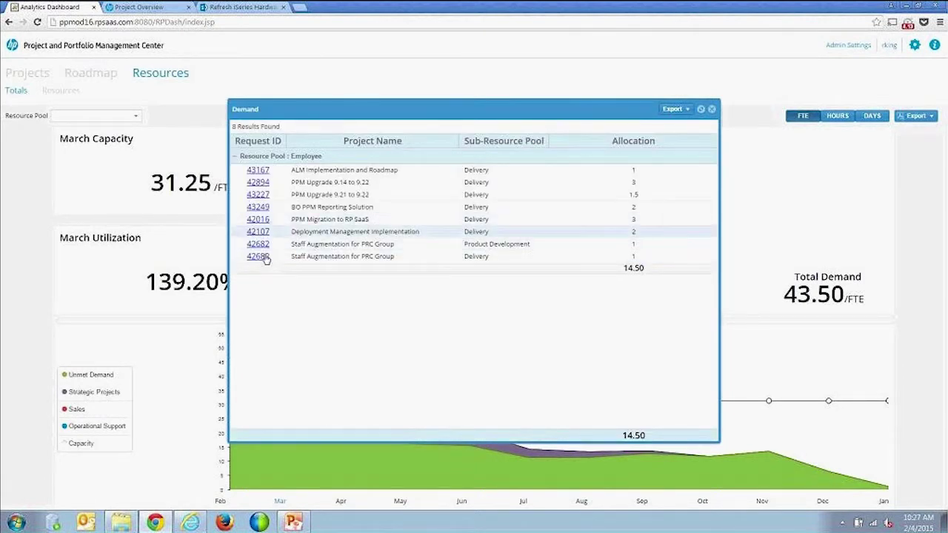
left_click(713, 109)
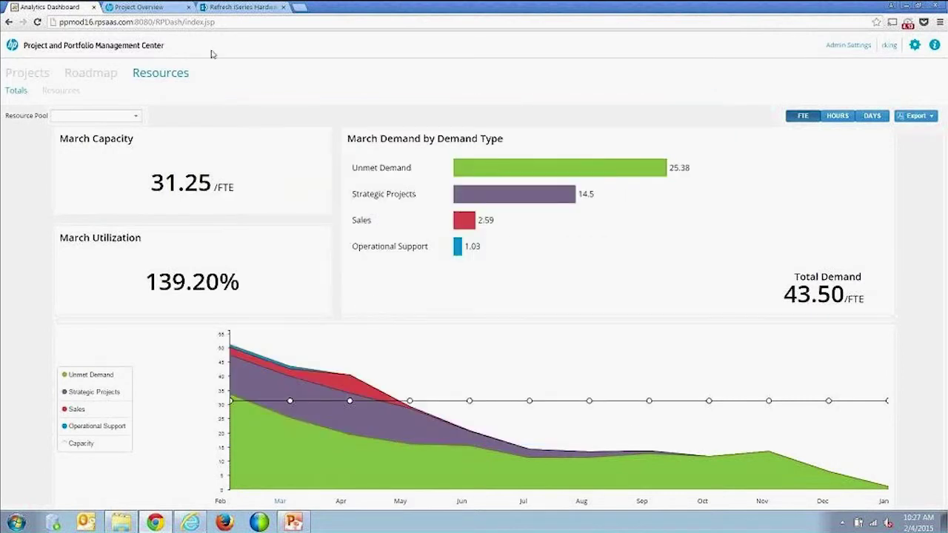
left_click(60, 92)
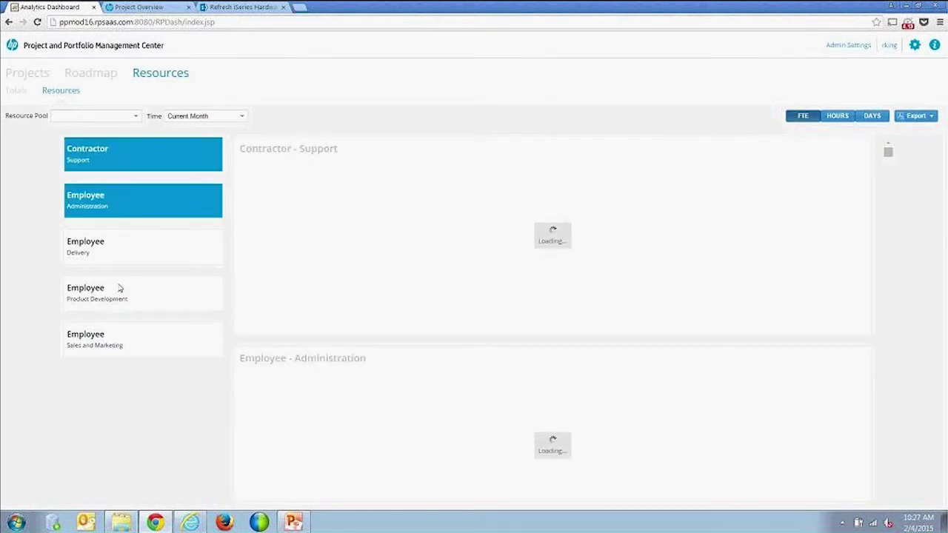
Filter the Resources view to Employee Delivery only and open its Total Demand vs Capacity details
left_click(123, 254)
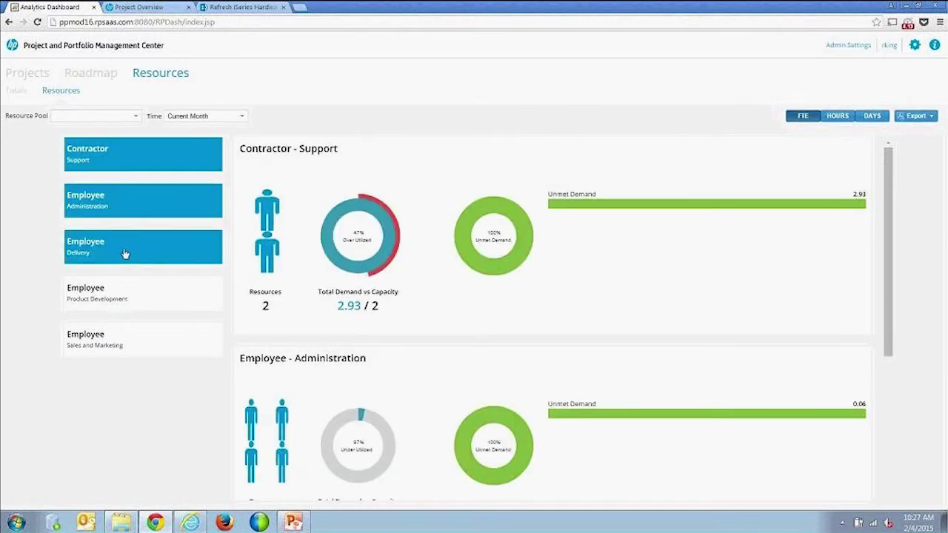
left_click(135, 151)
left_click(137, 204)
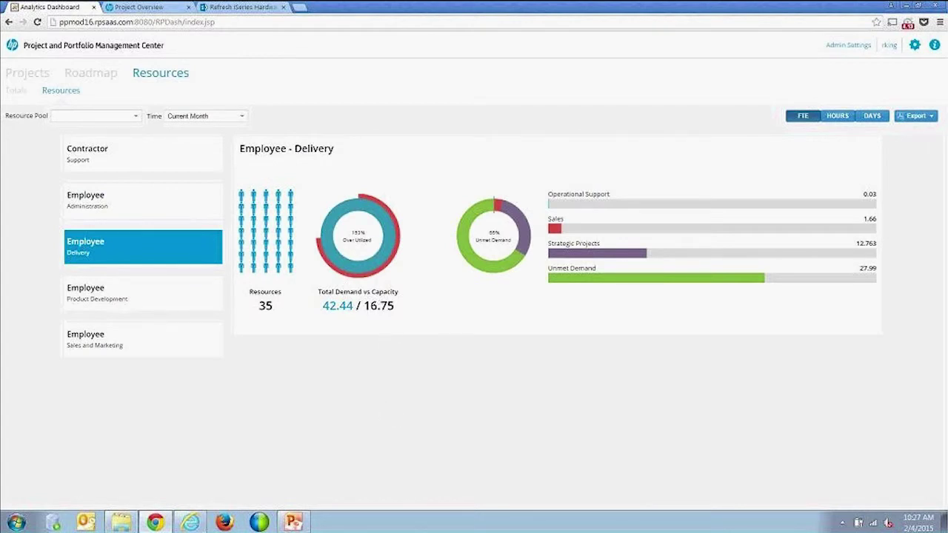
left_click(369, 264)
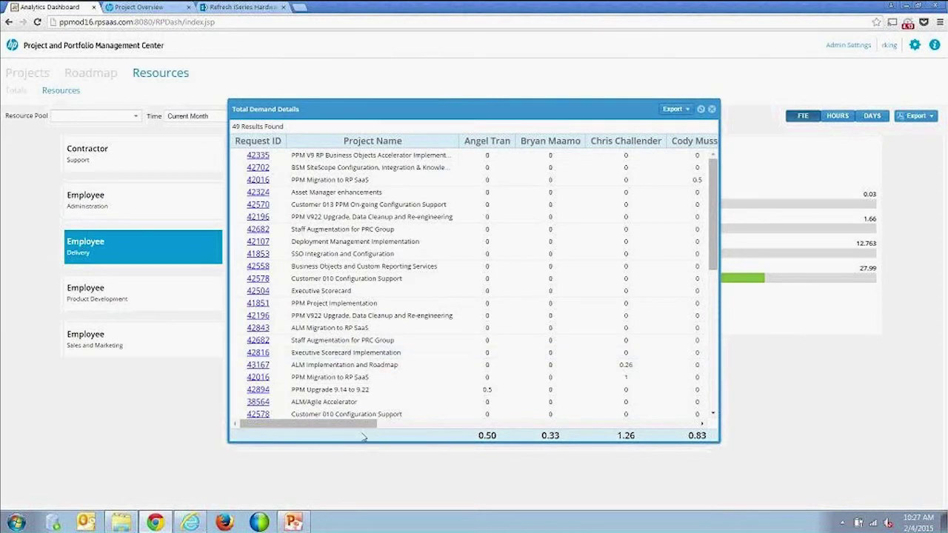
Scroll through the Total Demand Details table, check its export formats, then open Unmet Demand details
left_click_drag(308, 424, 310, 424)
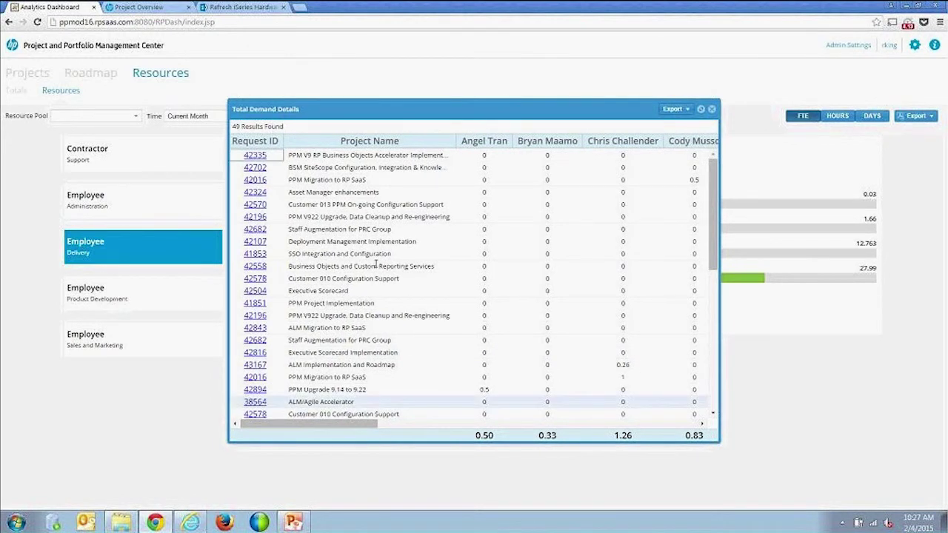
left_click_drag(357, 424, 474, 424)
left_click_drag(507, 459, 663, 467)
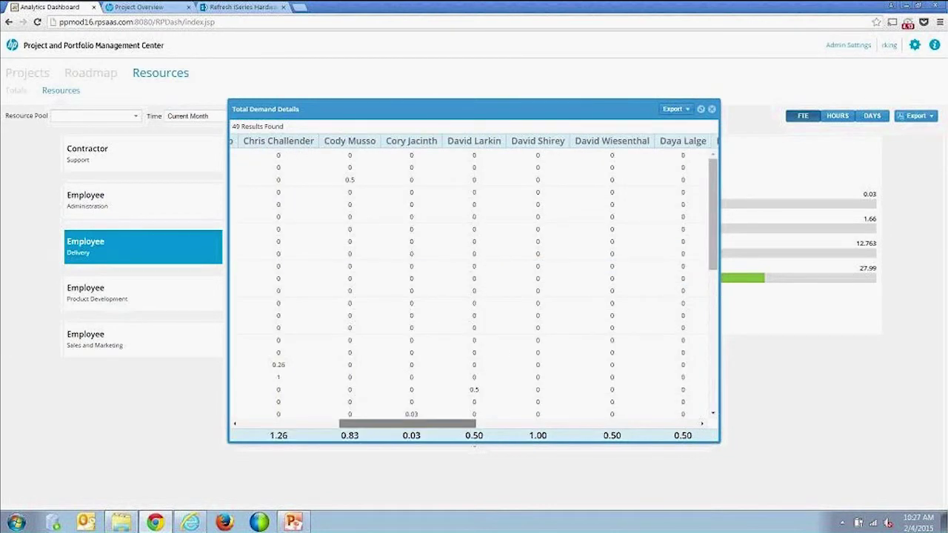
left_click(676, 109)
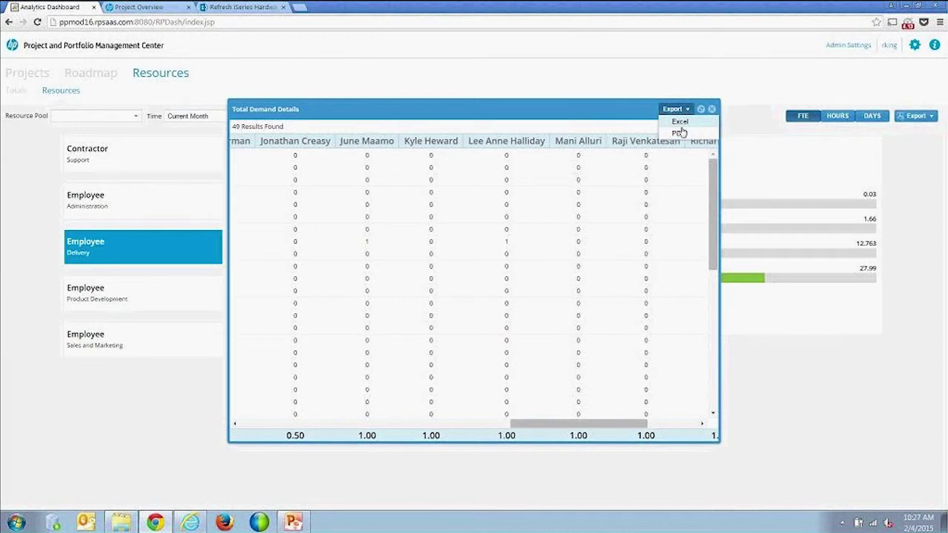
left_click(711, 110)
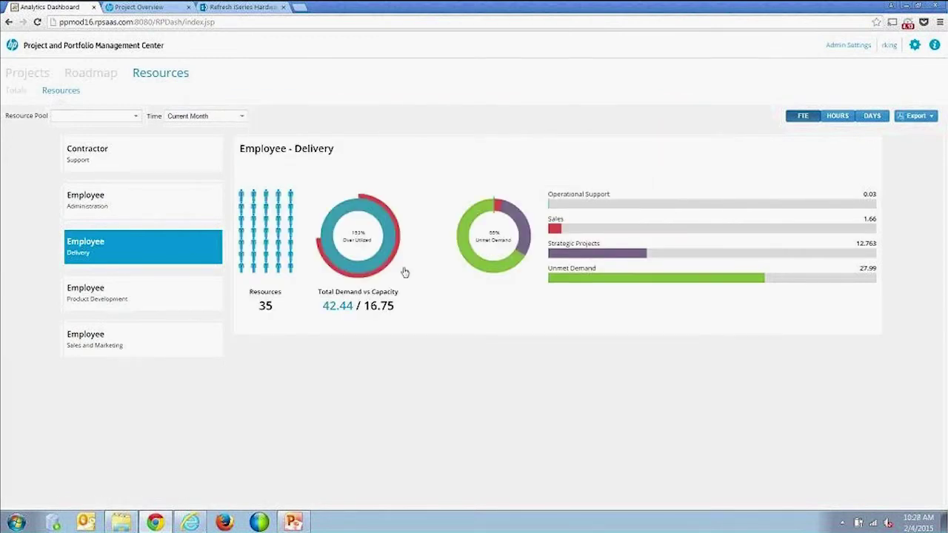
left_click(467, 223)
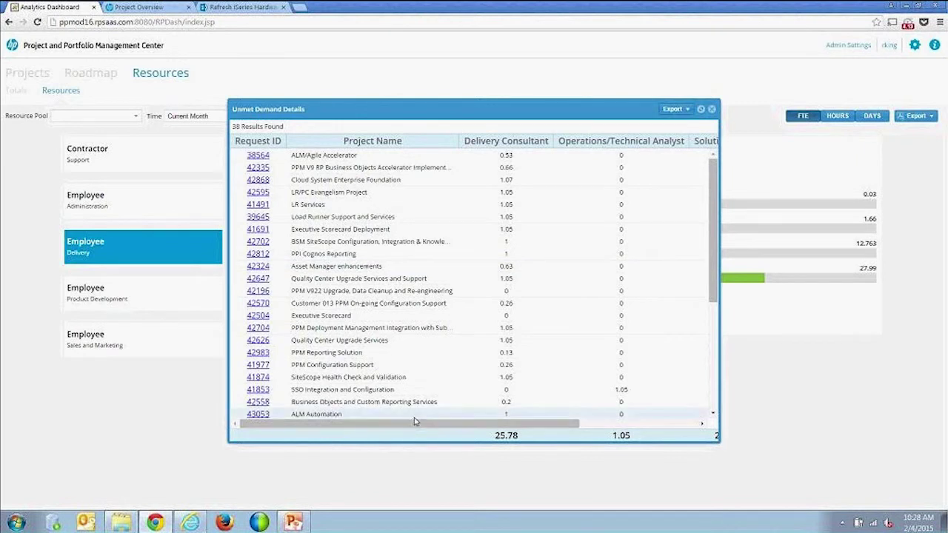
Review the 27.99 FTE unmet demand by role, close it, and open the Delivery capacity list
left_click_drag(404, 424, 606, 428)
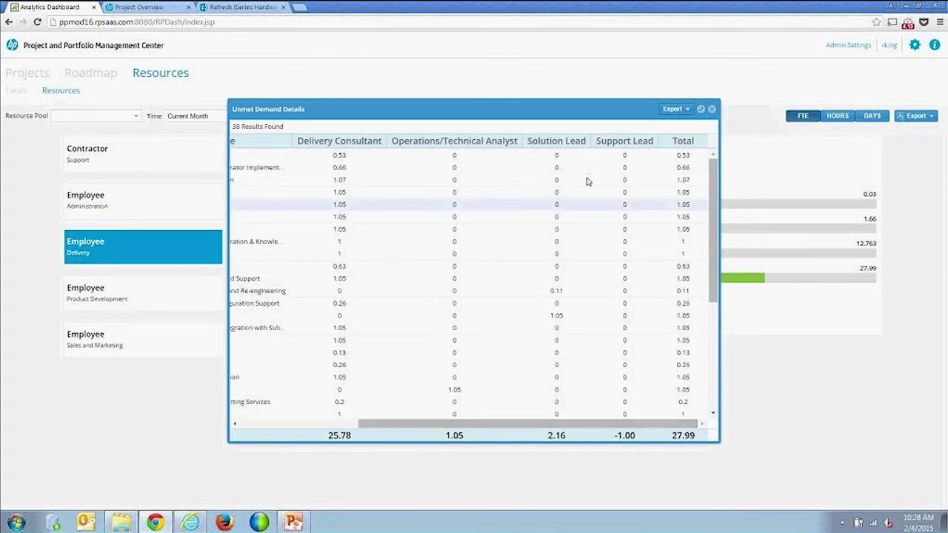
scroll(571, 169, "down", 5)
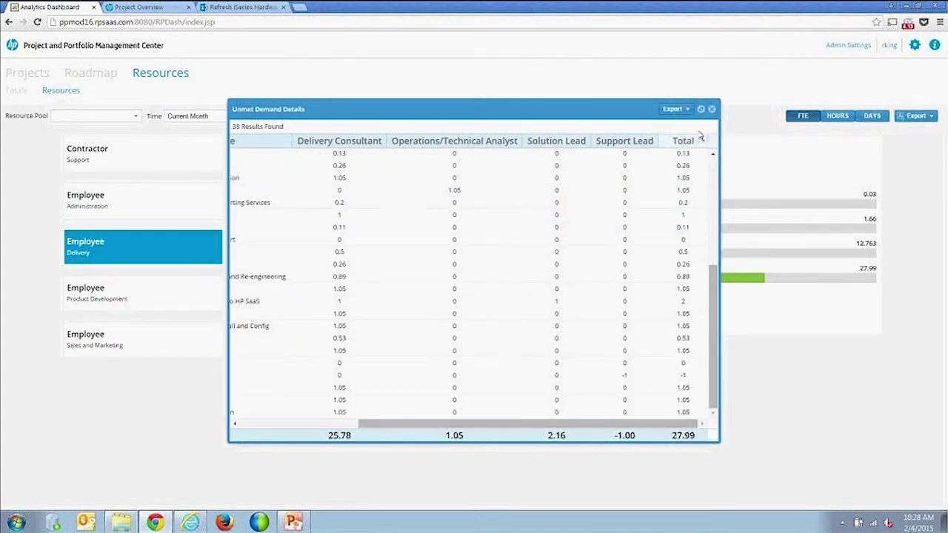
left_click(713, 109)
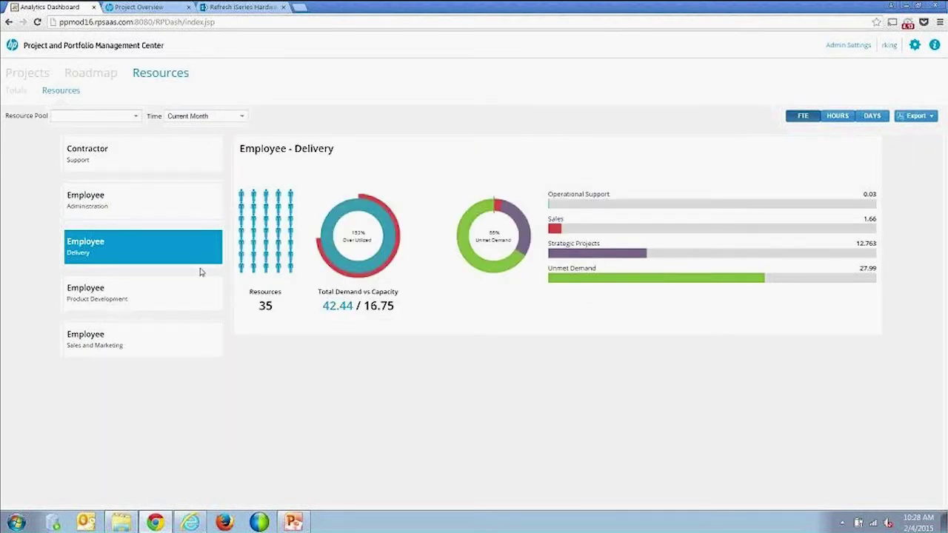
left_click(251, 238)
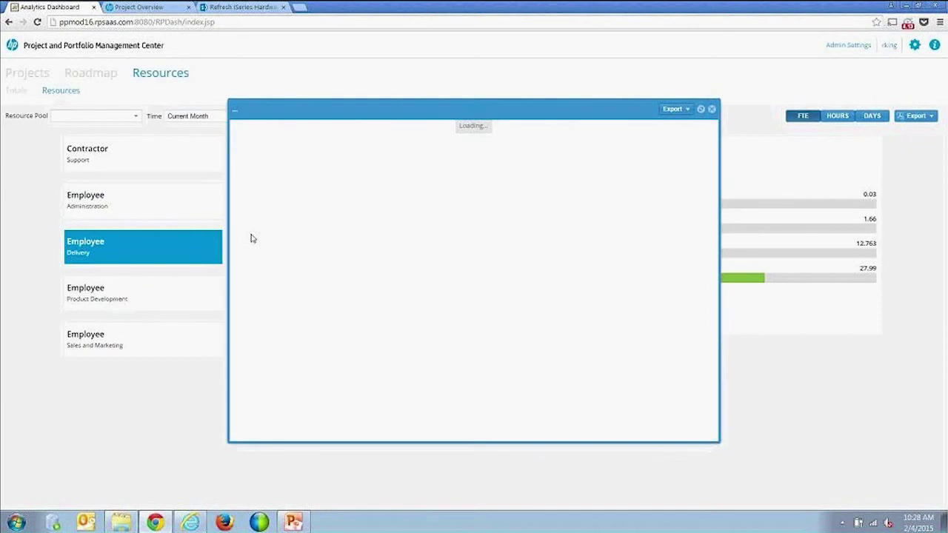
Scroll through the Delivery resources capacity list
scroll(371, 267, "down", 3)
scroll(324, 225, "down", 3)
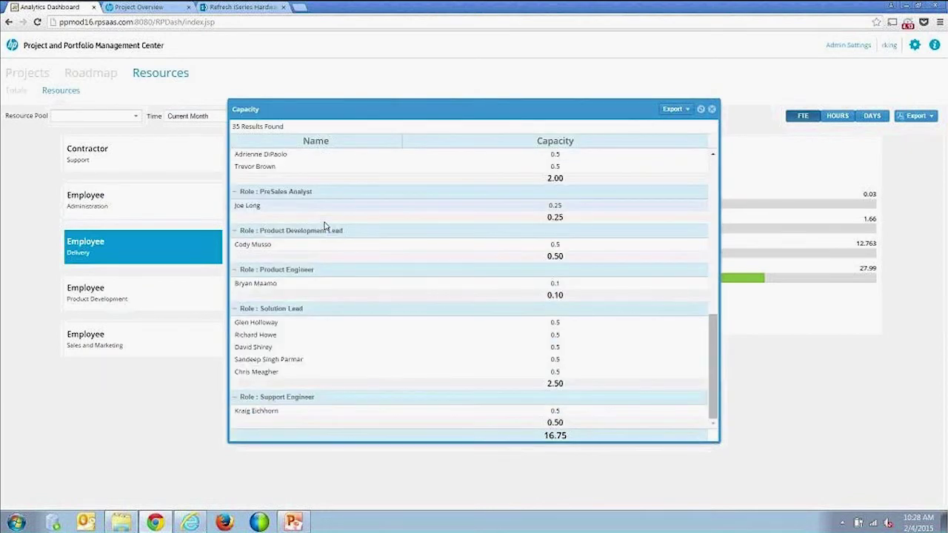
scroll(324, 225, "up", 8)
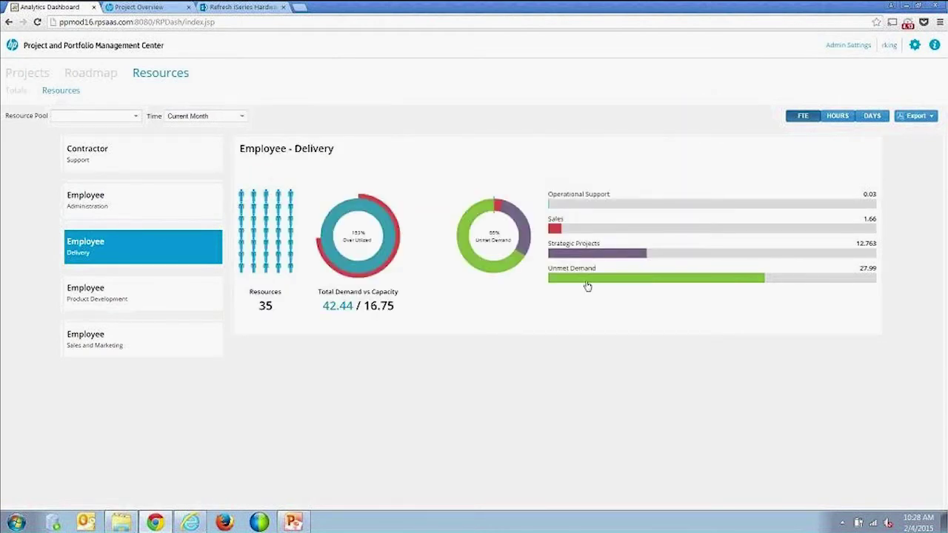
Open Unmet Demand by Role and sort its 39 requests ascending by Project Name
left_click(606, 279)
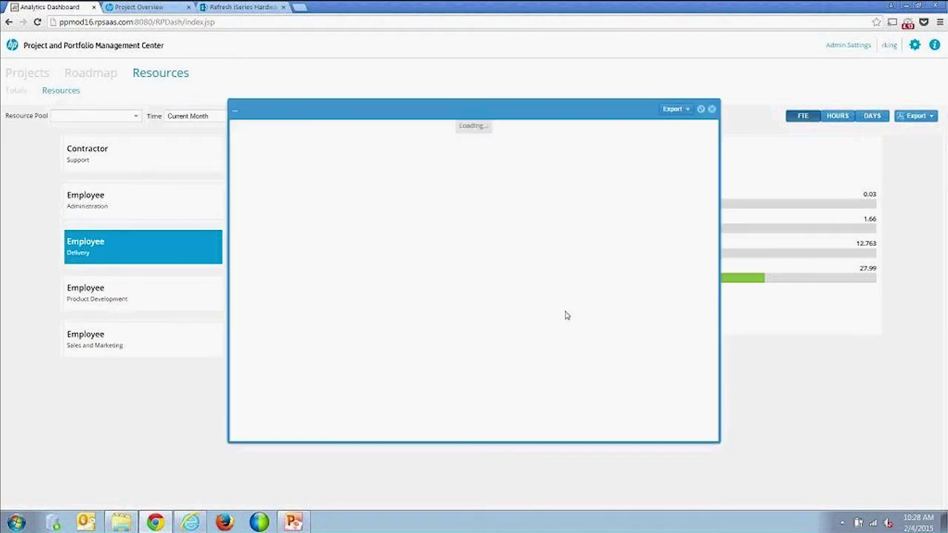
scroll(422, 208, "down", 5)
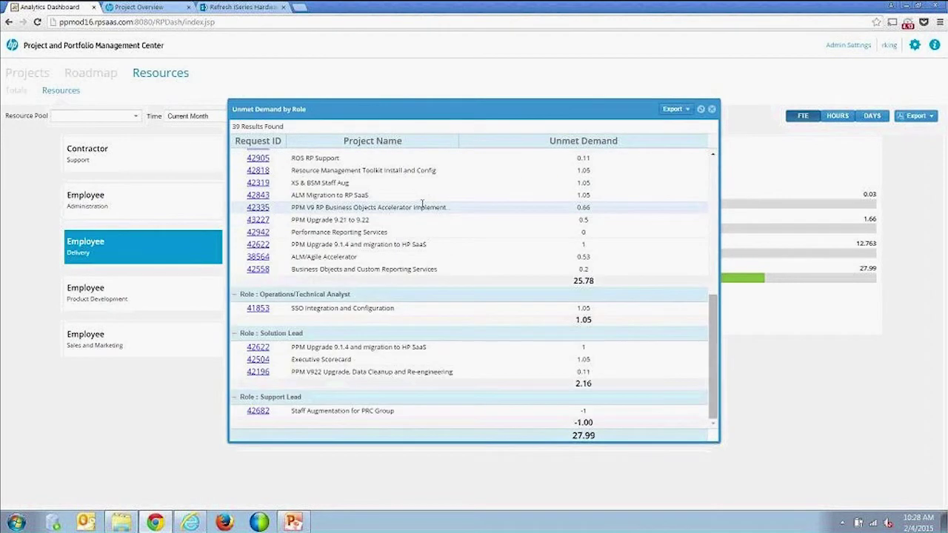
scroll(422, 204, "up", 10)
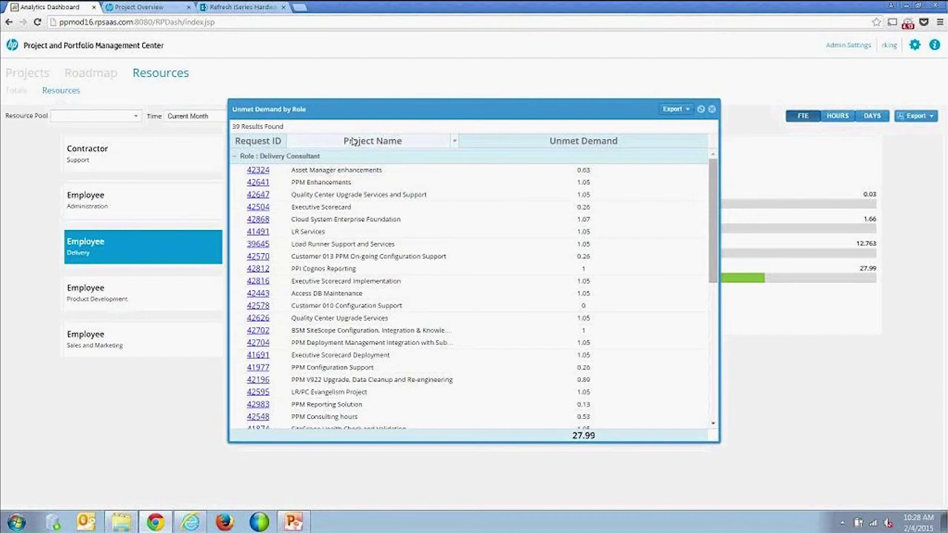
left_click(374, 148)
scroll(363, 214, "down", 5)
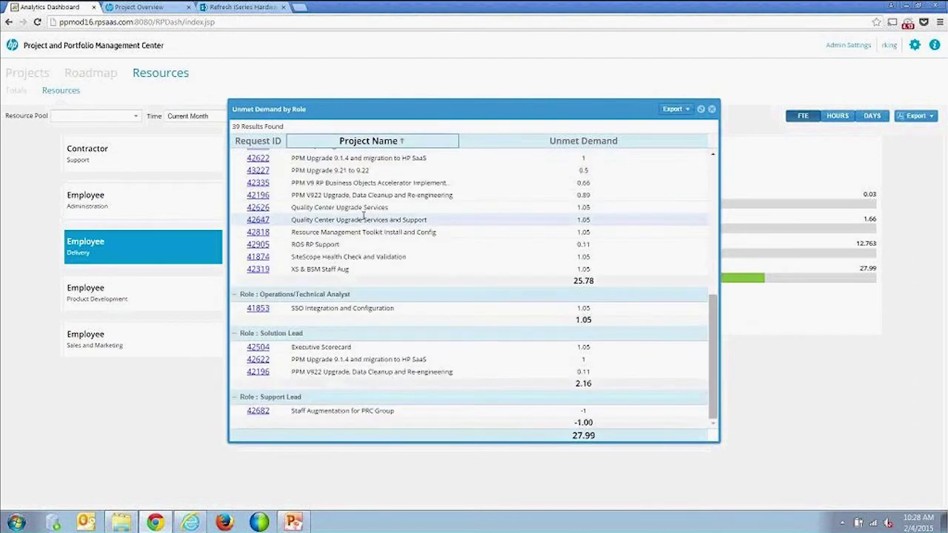
scroll(363, 214, "up", 10)
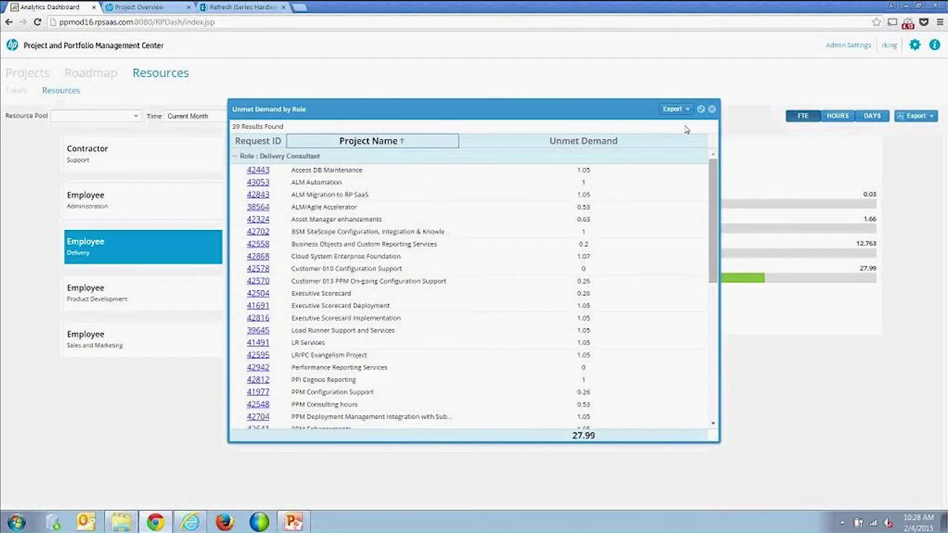